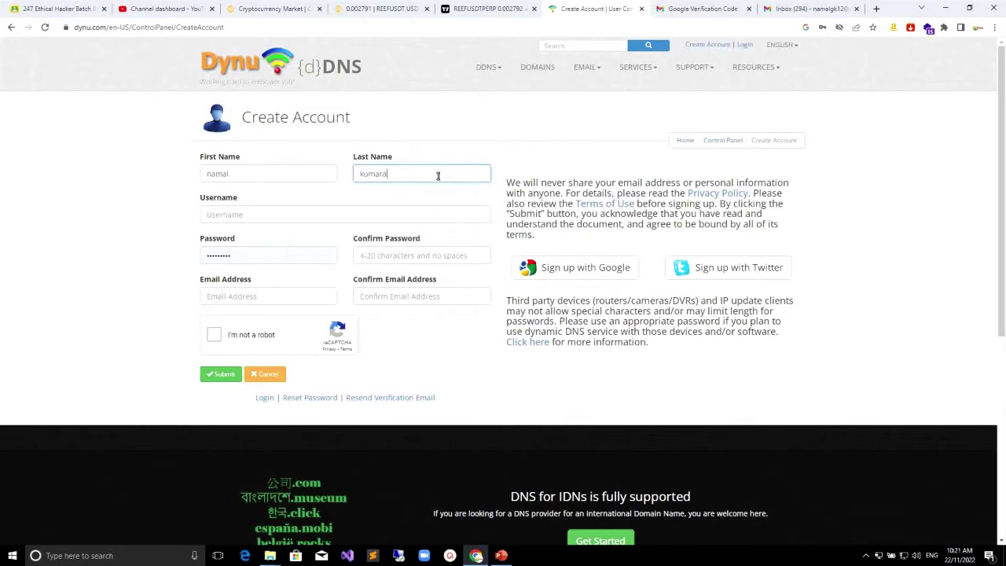
Step: Enter the account username, replace the prefilled password with a new one, and confirm it
{"action": "left_click", "coordinate": [237, 214]}
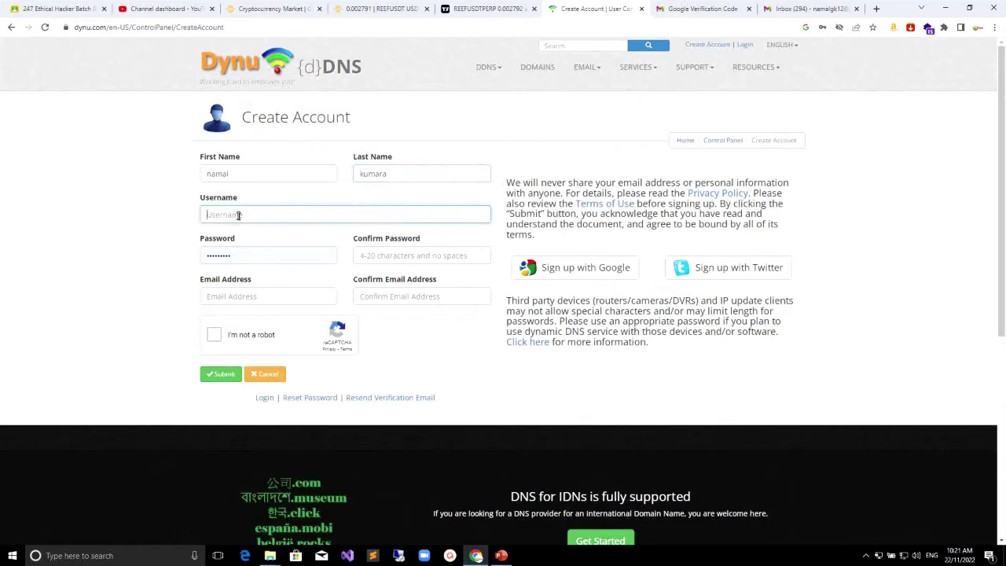
{"action": "type", "text": "namalk"}
{"action": "left_click_drag", "start_coordinate": [266, 256], "coordinate": [135, 263]}
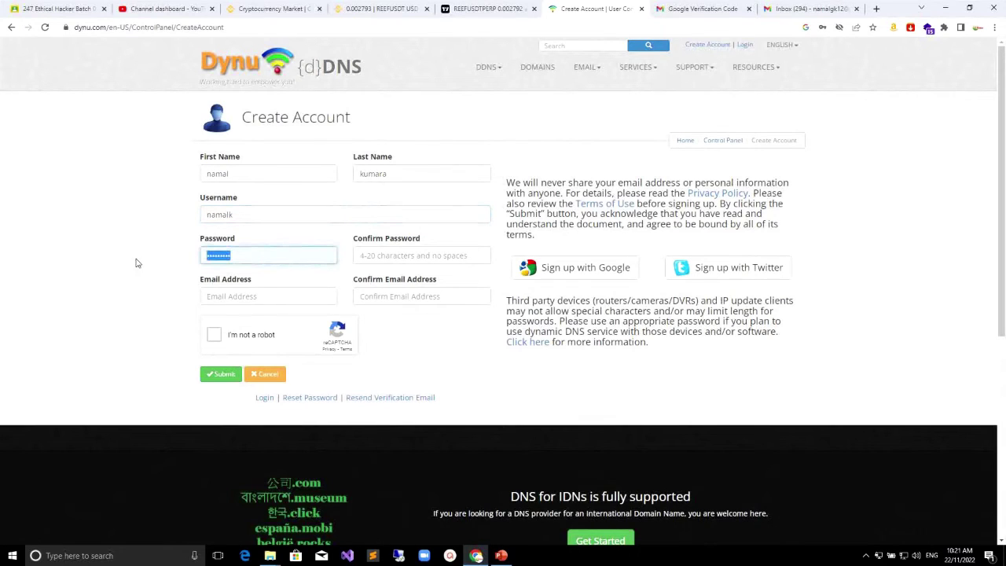
{"action": "type", "text": "••"}
{"action": "type", "text": "•"}
{"action": "key", "text": "BackSpace"}
{"action": "type", "text": "••"}
{"action": "left_click", "coordinate": [438, 259]}
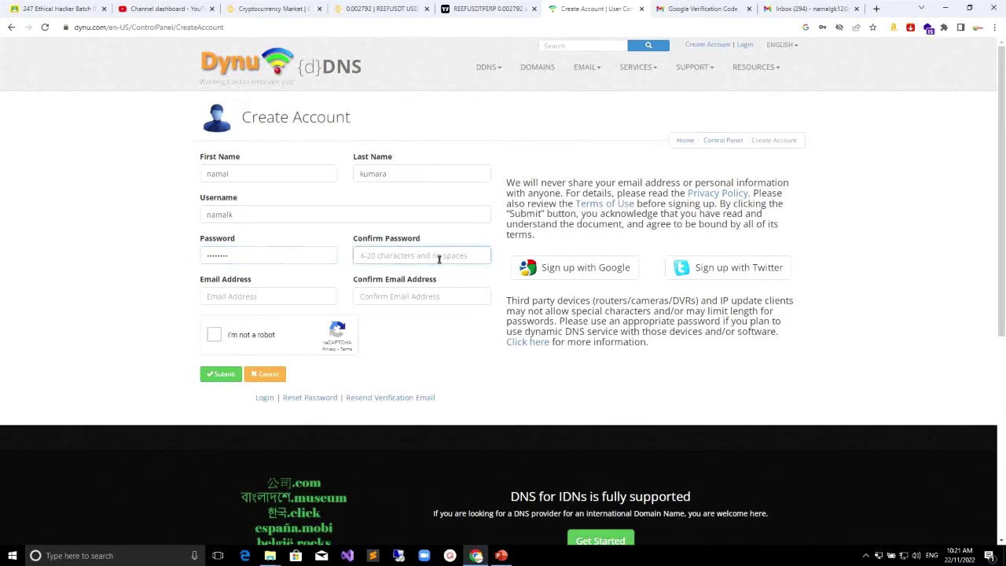
{"action": "type", "text": "••"}
Step: Enter and confirm the e-mail address, tick 'I'm not a robot', and submit the registration
{"action": "left_click", "coordinate": [230, 296]}
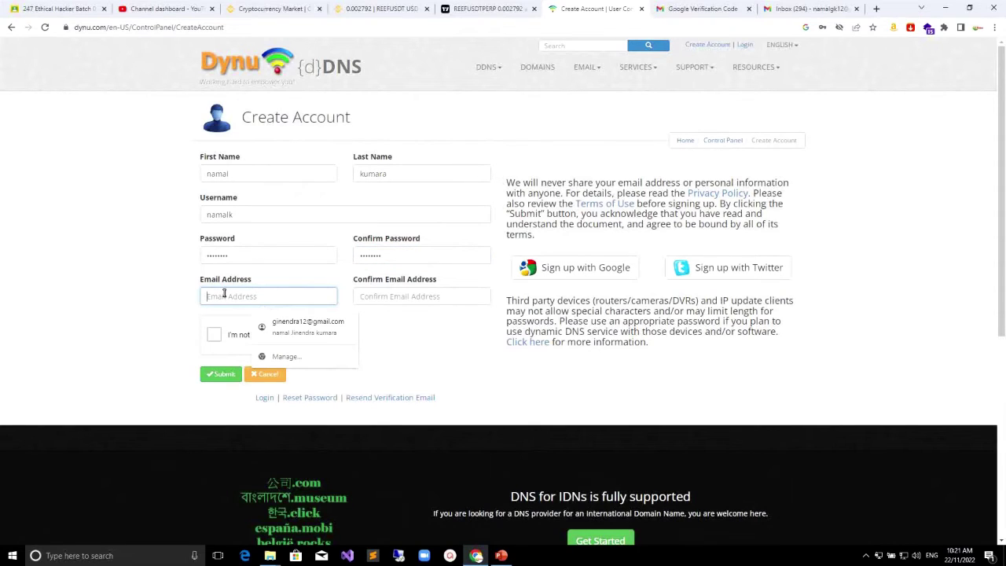
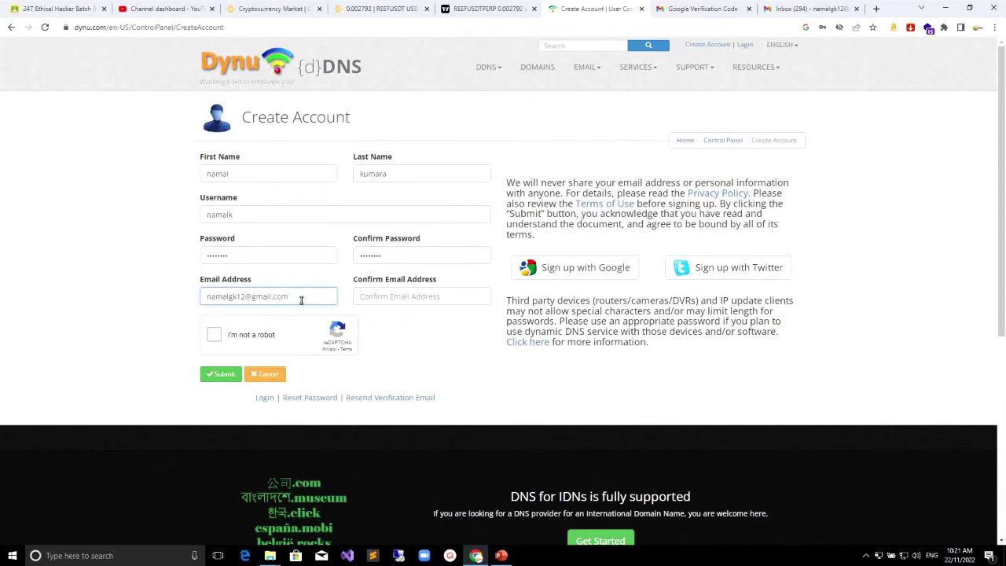
{"action": "left_click_drag", "start_coordinate": [303, 301], "coordinate": [210, 304]}
{"action": "key", "text": "ctrl+c"}
{"action": "left_click", "coordinate": [376, 297]}
{"action": "key", "text": "ctrl+v"}
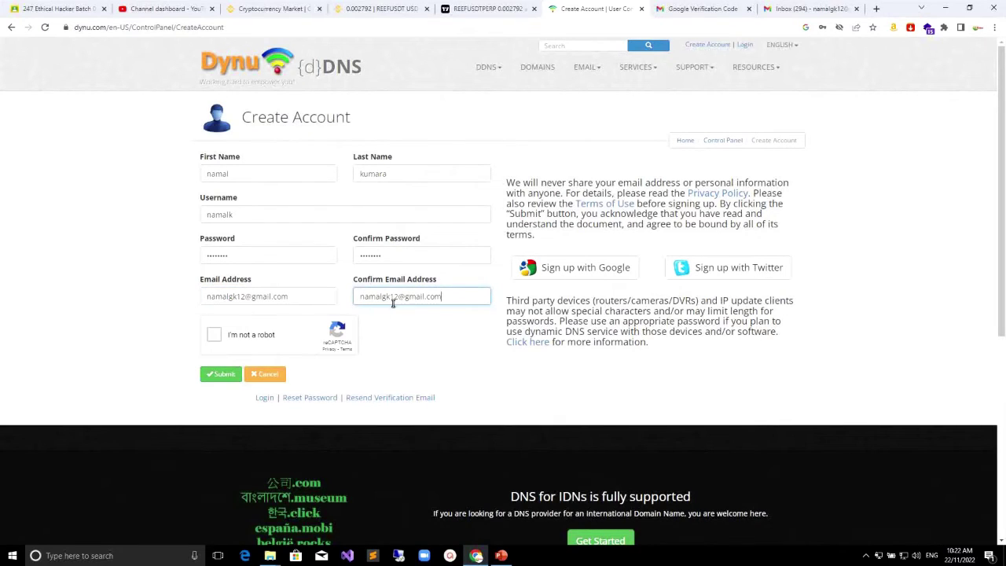
{"action": "left_click", "coordinate": [214, 336]}
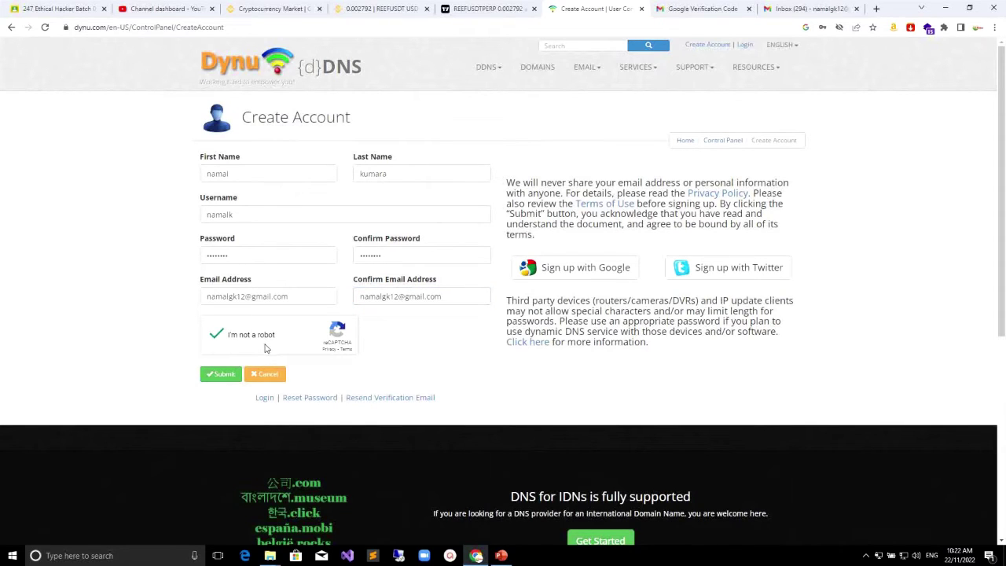
{"action": "left_click", "coordinate": [220, 375]}
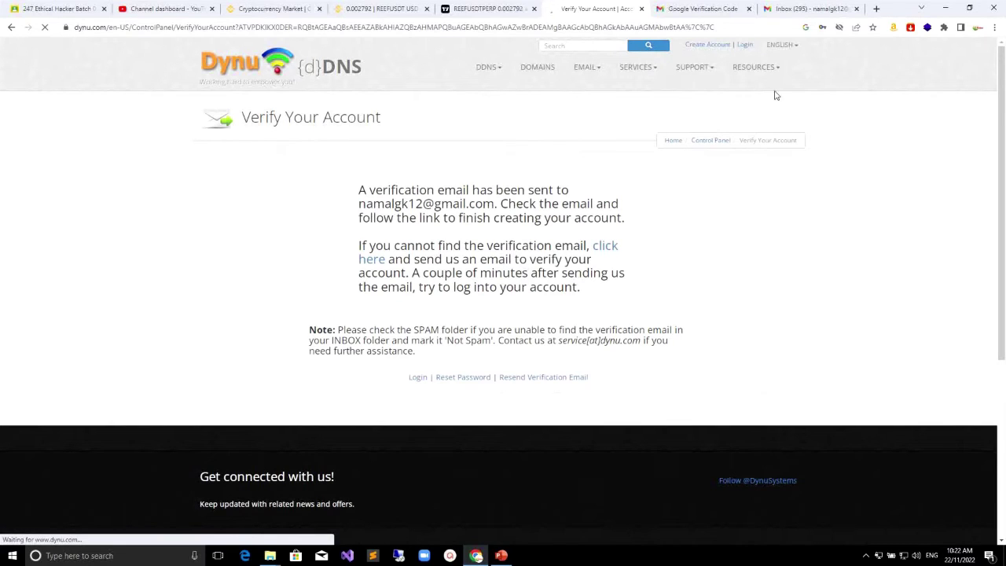
Step: Open the Dynu Verification Email in the Gmail inbox and follow its verification link
{"action": "left_click", "coordinate": [707, 9]}
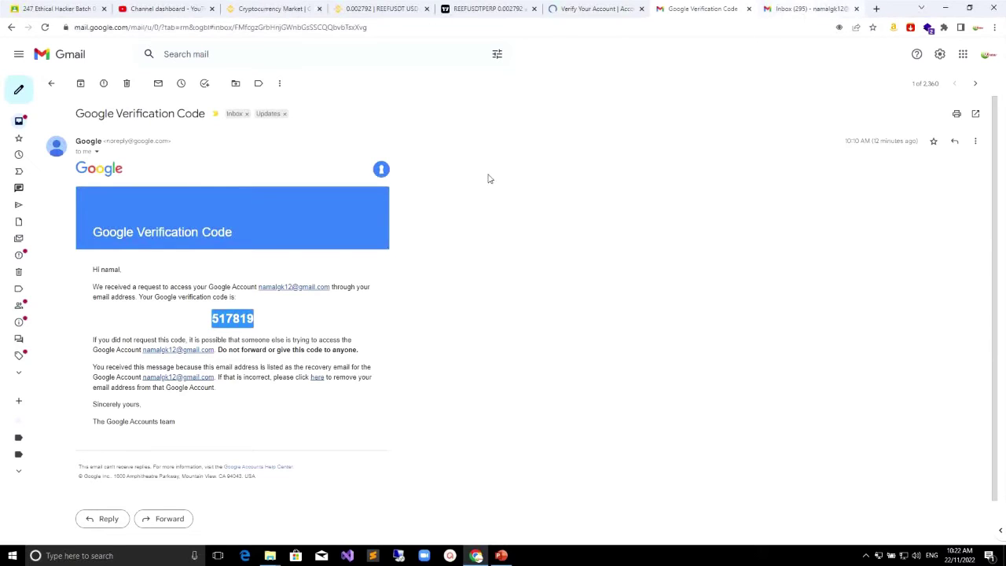
{"action": "left_click", "coordinate": [806, 11]}
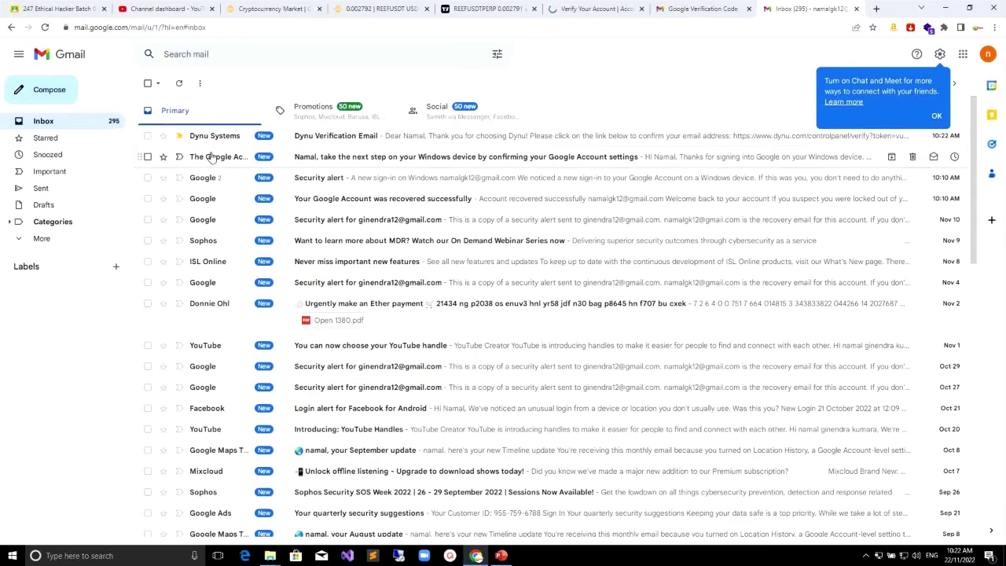
{"action": "left_click", "coordinate": [346, 138]}
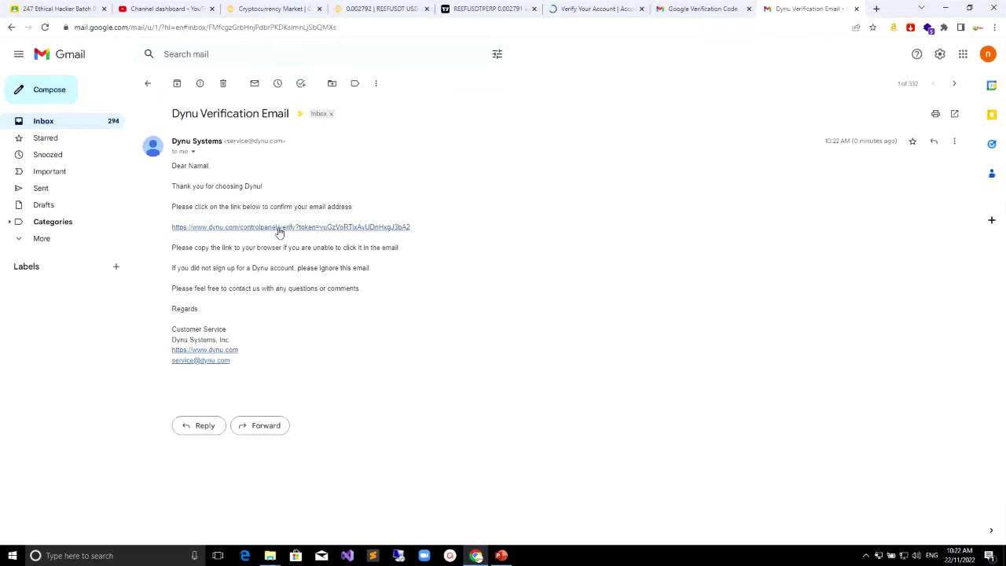
{"action": "left_click", "coordinate": [262, 227]}
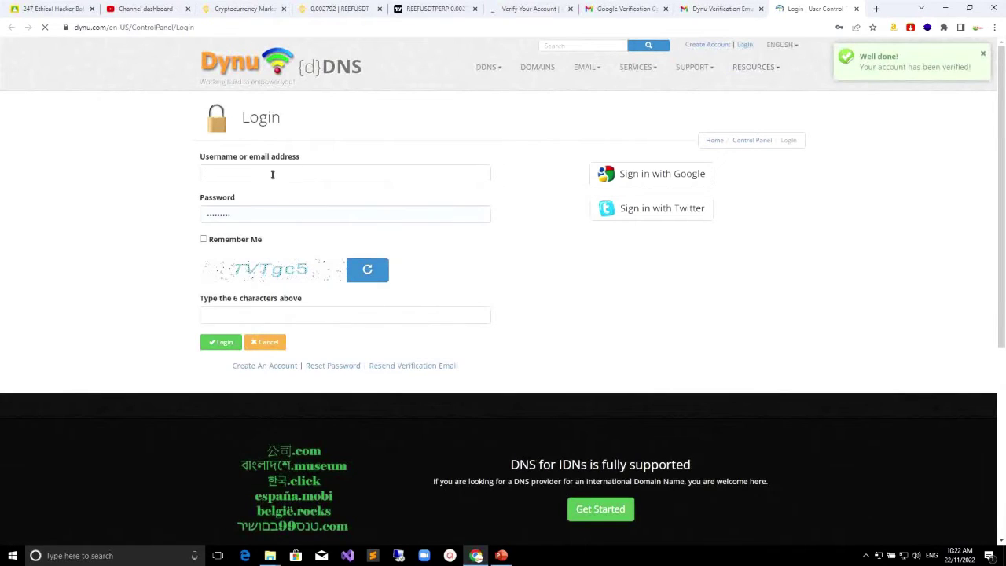
Step: Log in with the account username, the saved password and the captcha characters
{"action": "left_click", "coordinate": [273, 174]}
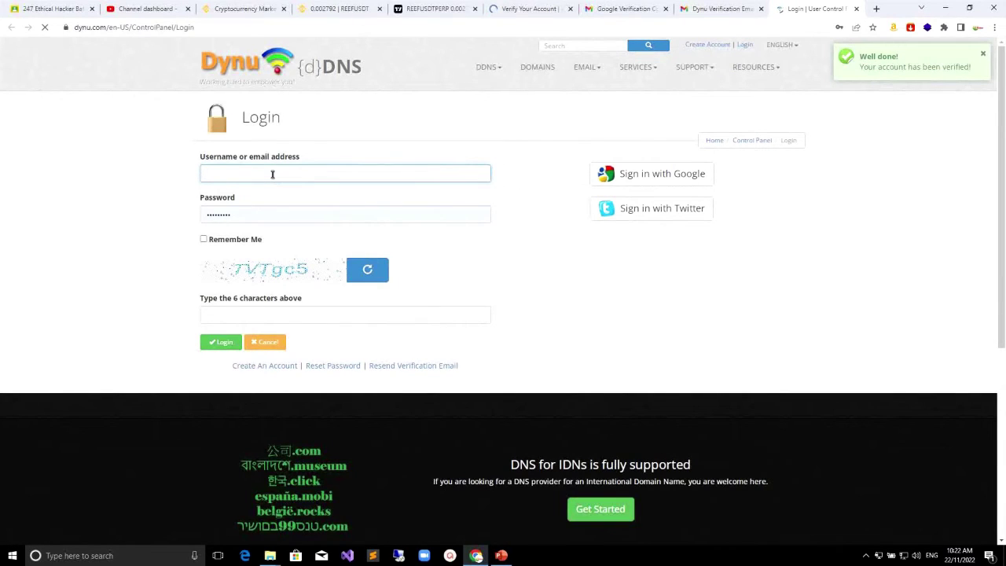
{"action": "type", "text": "namalk"}
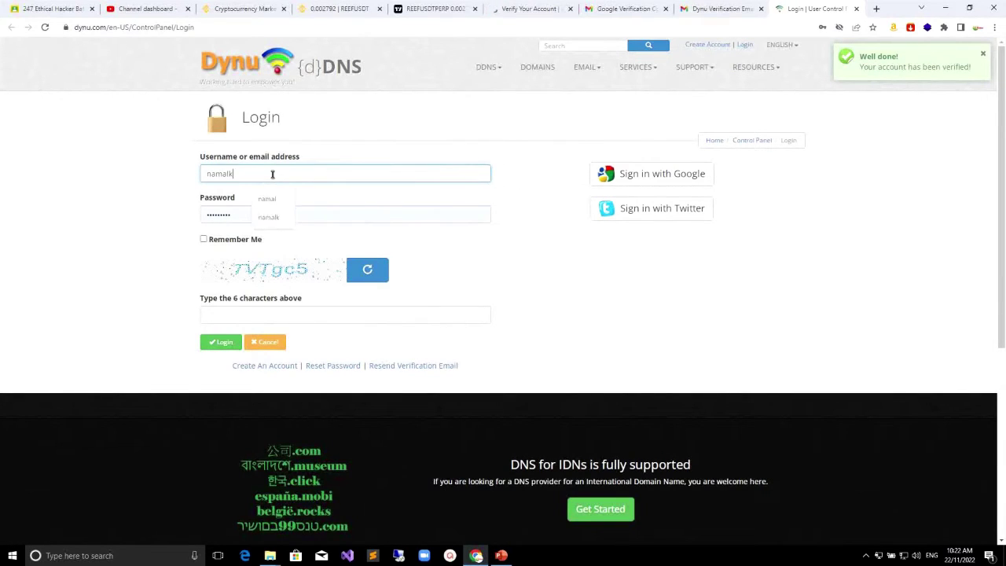
{"action": "key", "text": "Tab"}
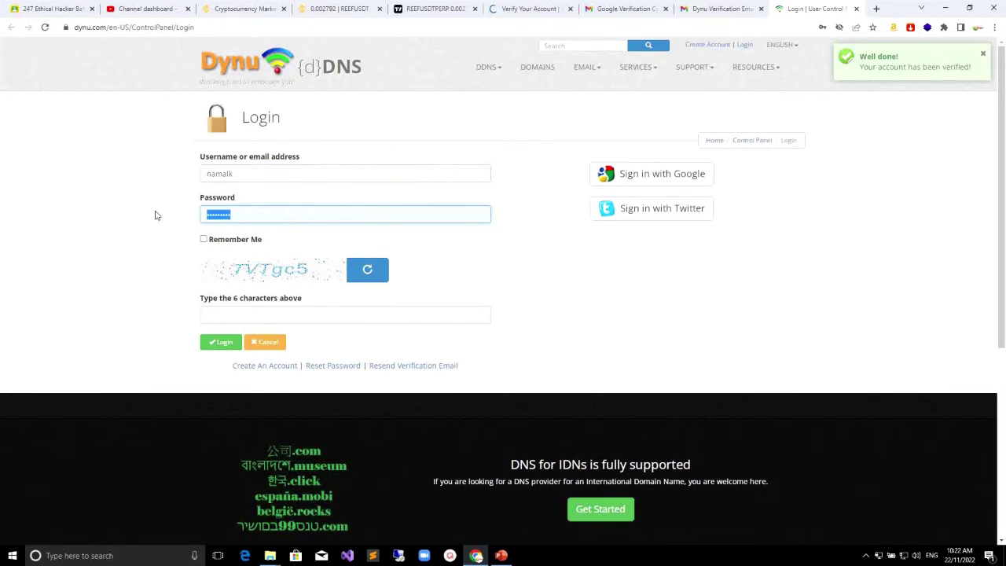
{"action": "left_click", "coordinate": [206, 219]}
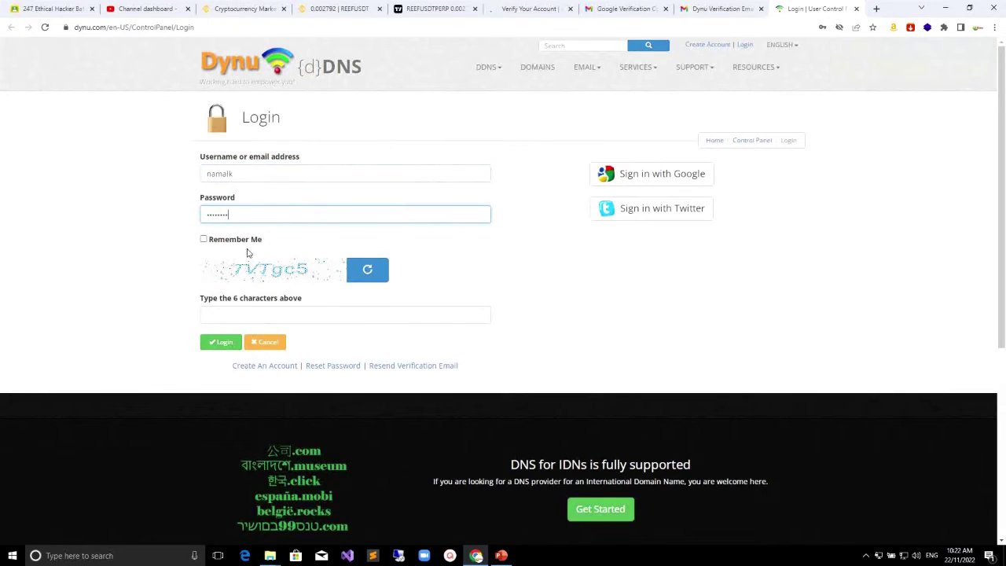
{"action": "left_click", "coordinate": [231, 313]}
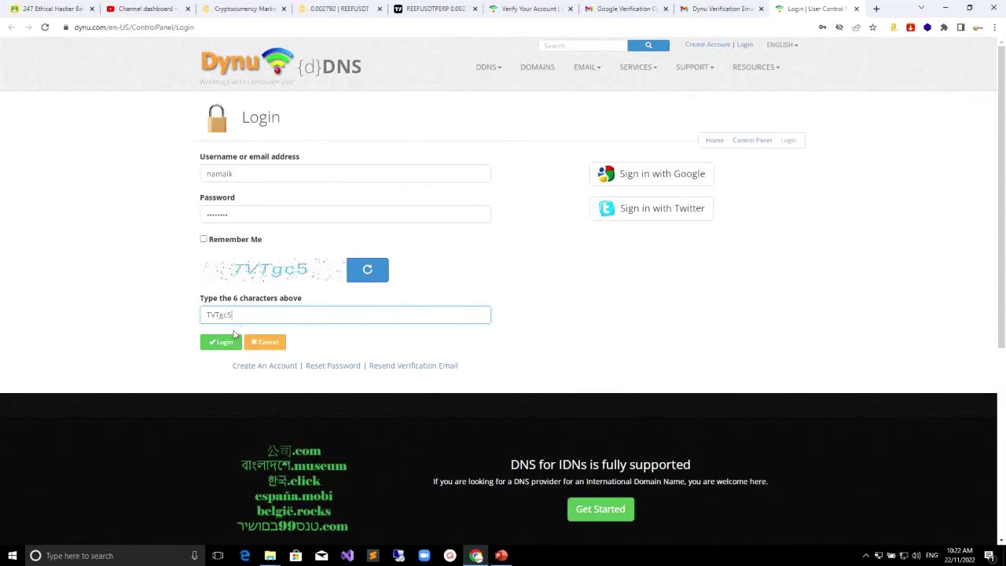
{"action": "left_click", "coordinate": [225, 341]}
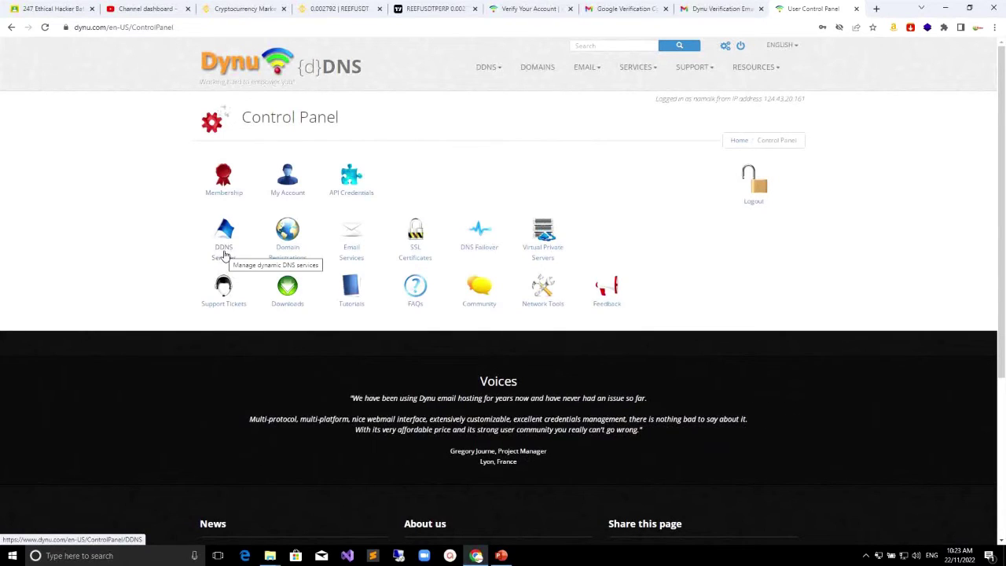
Step: From DDNS Services, enter remotepc.com as your own domain name under Option 2
{"action": "left_click", "coordinate": [224, 249]}
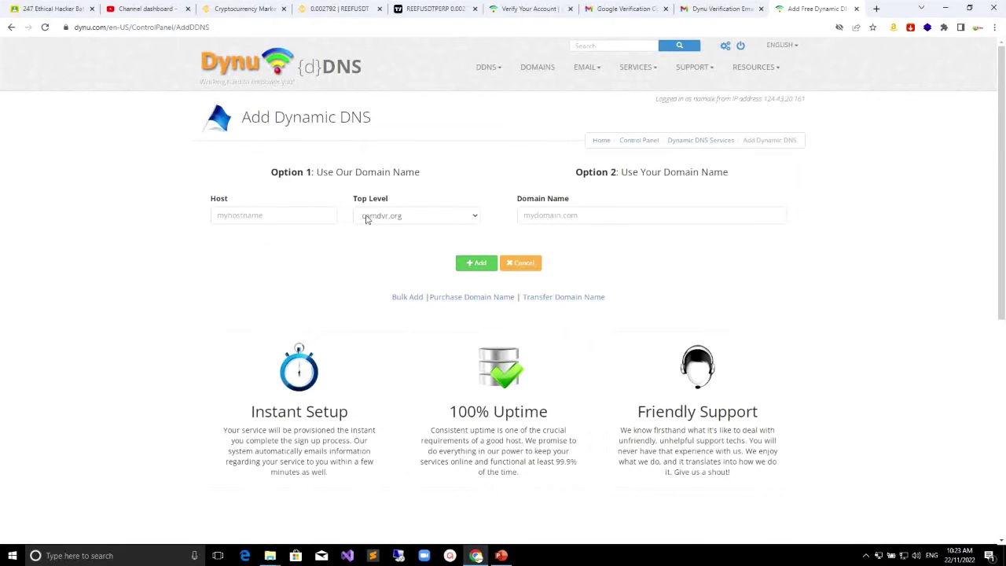
{"action": "left_click", "coordinate": [553, 217]}
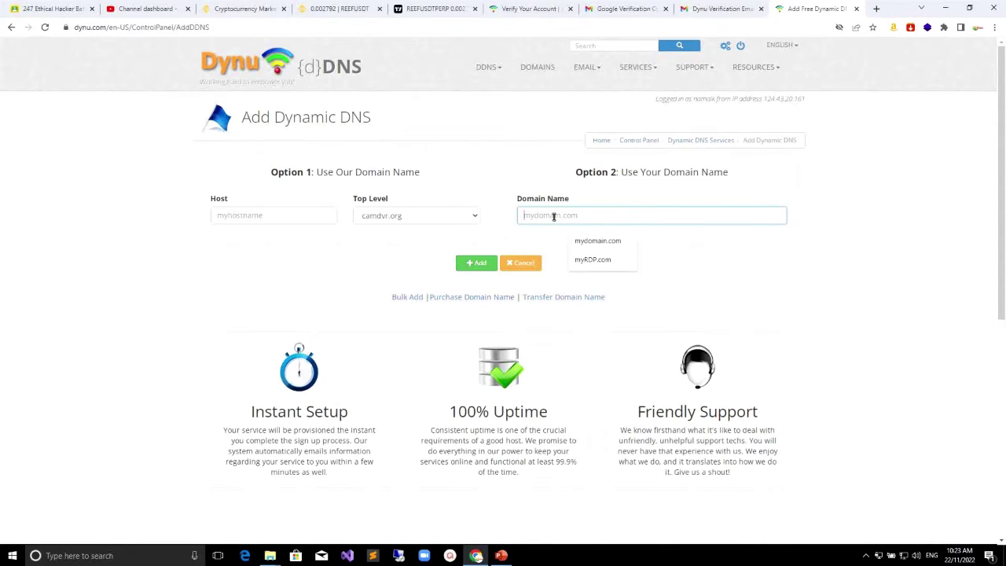
{"action": "type", "text": "remotepc.com"}
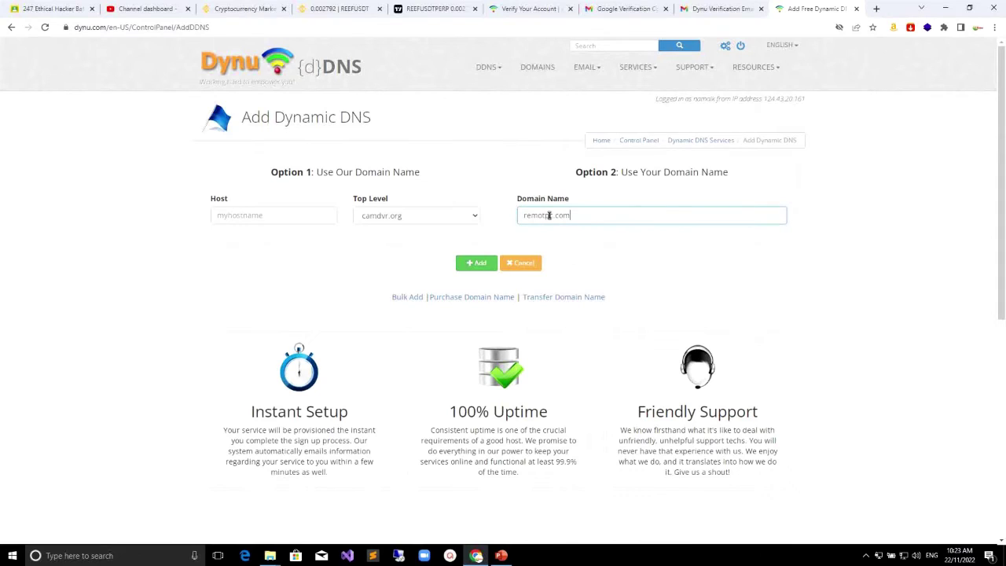
{"action": "left_click", "coordinate": [543, 216]}
{"action": "type", "text": "e"}
Step: Add remotepc.com as a dynamic DNS hostname and return to the Control Panel
{"action": "left_click", "coordinate": [483, 262]}
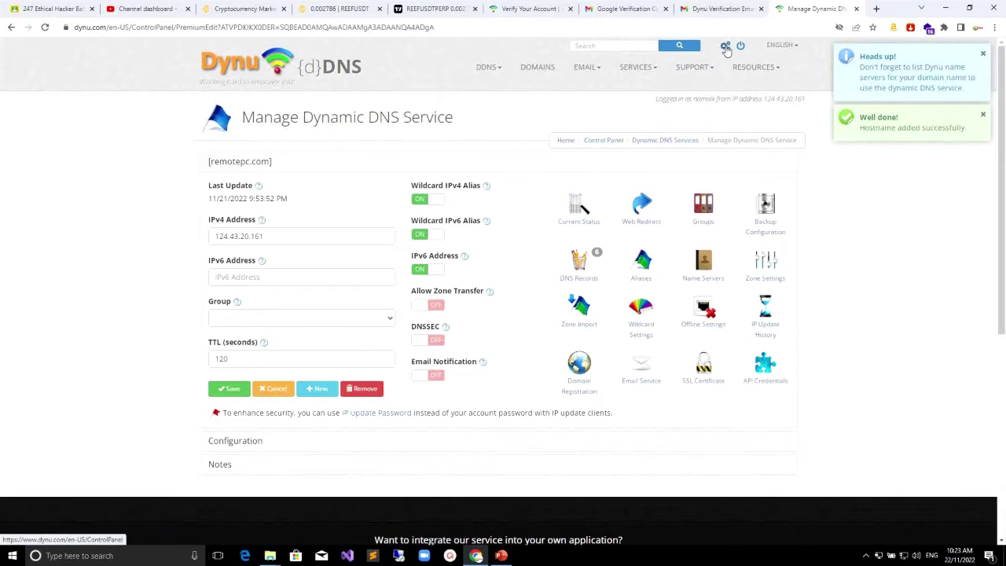
{"action": "left_click", "coordinate": [726, 48]}
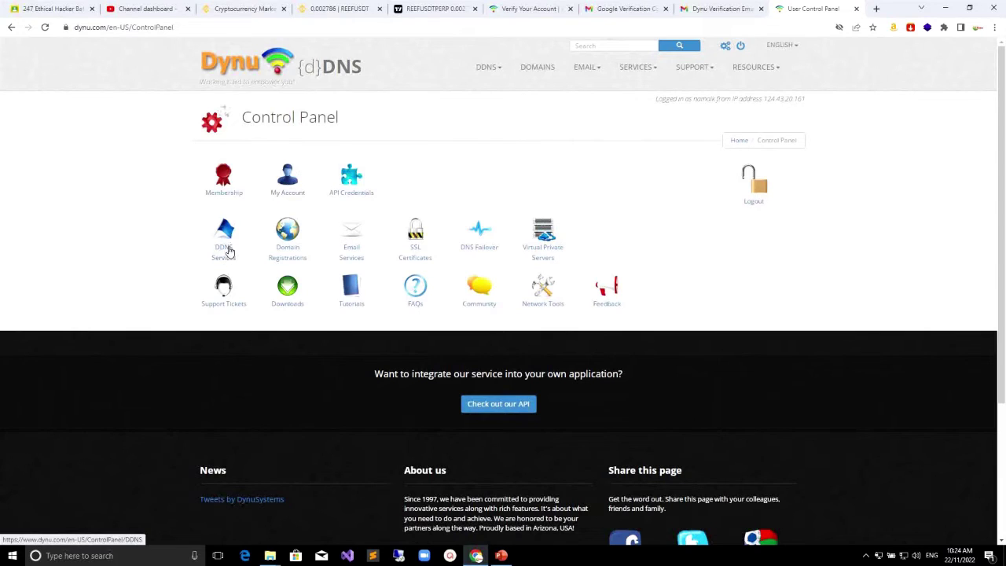
Step: From DDNS Services, start a new kozow.com hostname and begin typing its host name 'remot'
{"action": "left_click", "coordinate": [225, 248]}
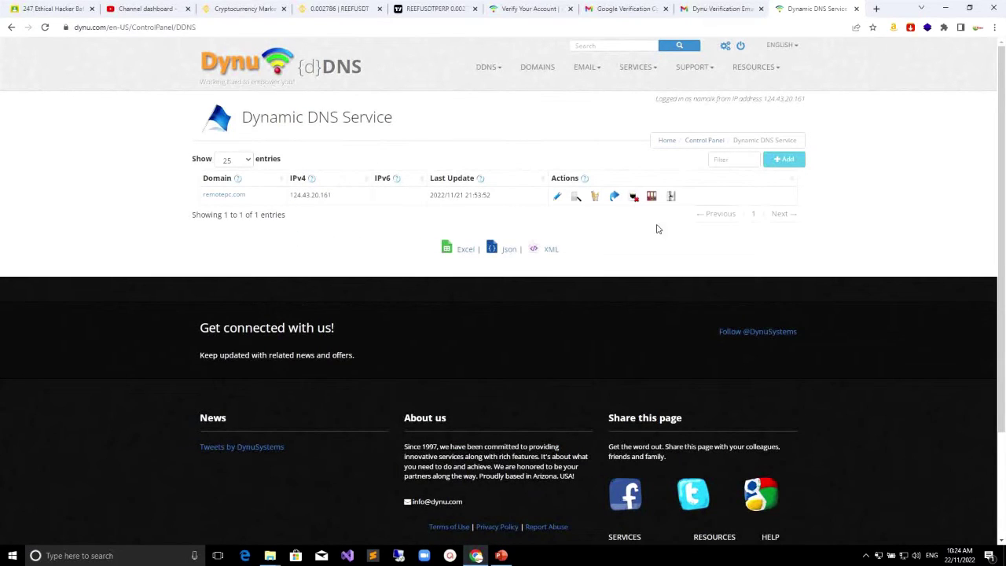
{"action": "left_click", "coordinate": [783, 162]}
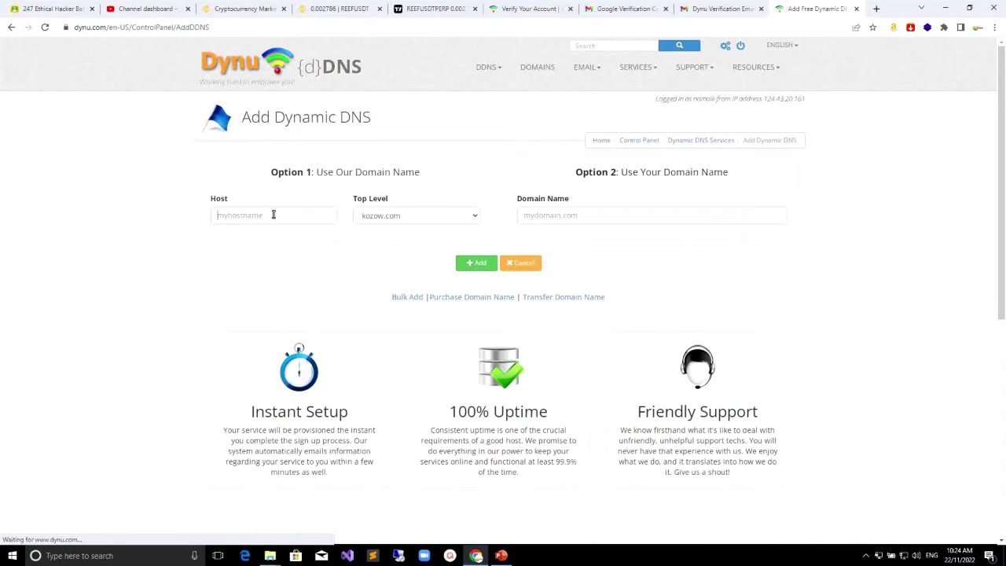
{"action": "left_click", "coordinate": [273, 215]}
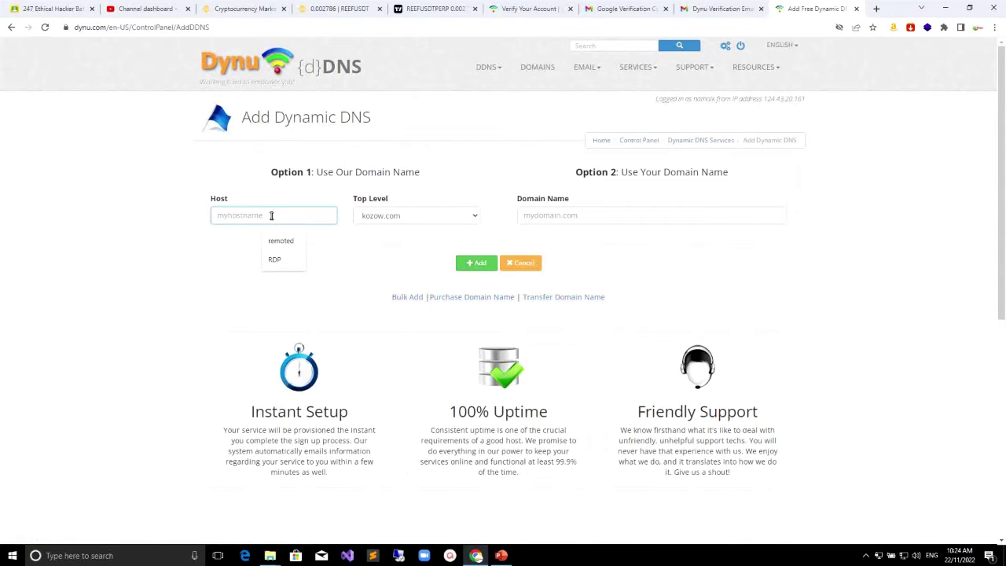
{"action": "type", "text": "remetedesk"}
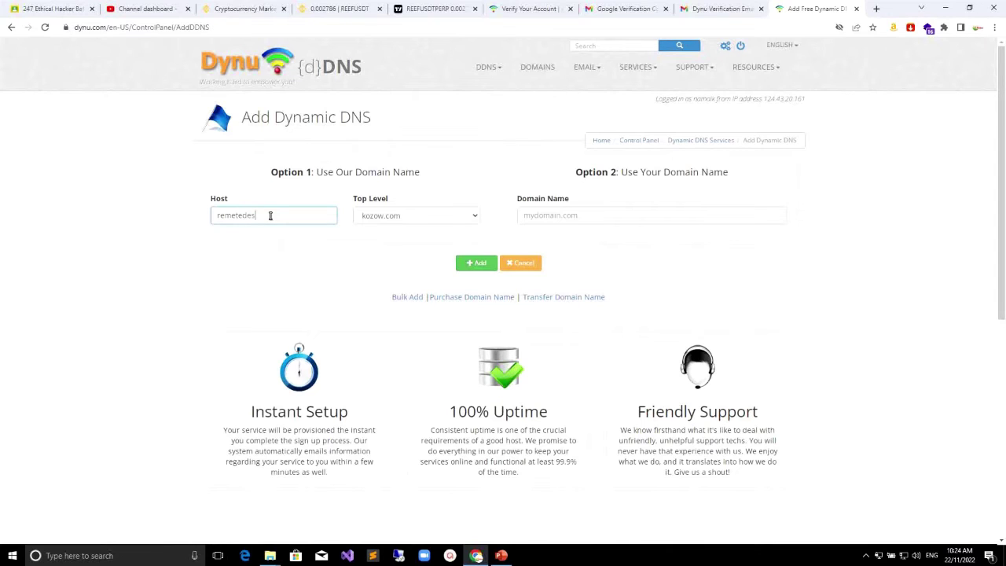
Step: Add the hostname remetedesk with the ddnsfree.com top-level domain to Dynu's dynamic DNS
{"action": "double_click", "coordinate": [253, 218]}
{"action": "left_click", "coordinate": [431, 218]}
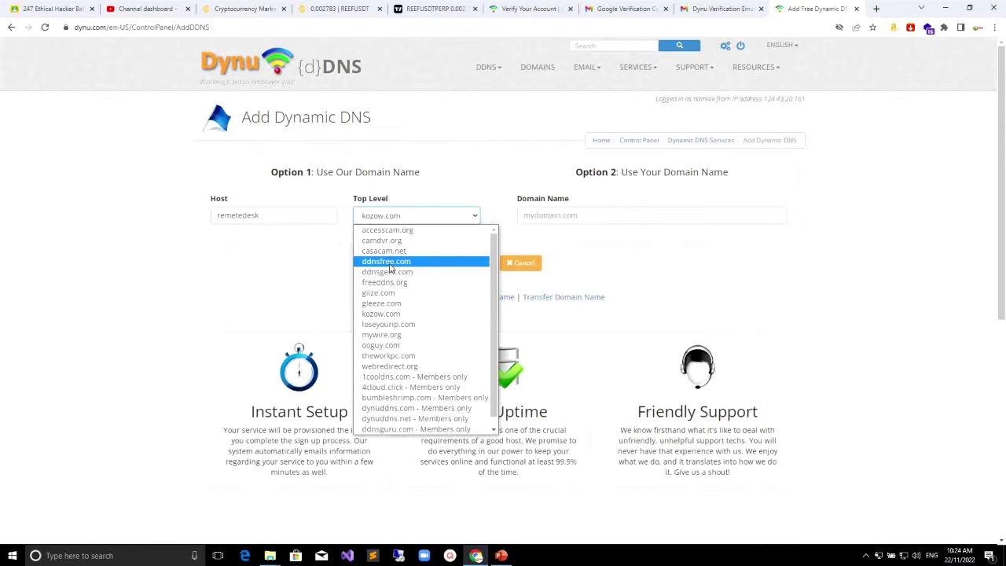
{"action": "left_click", "coordinate": [389, 267]}
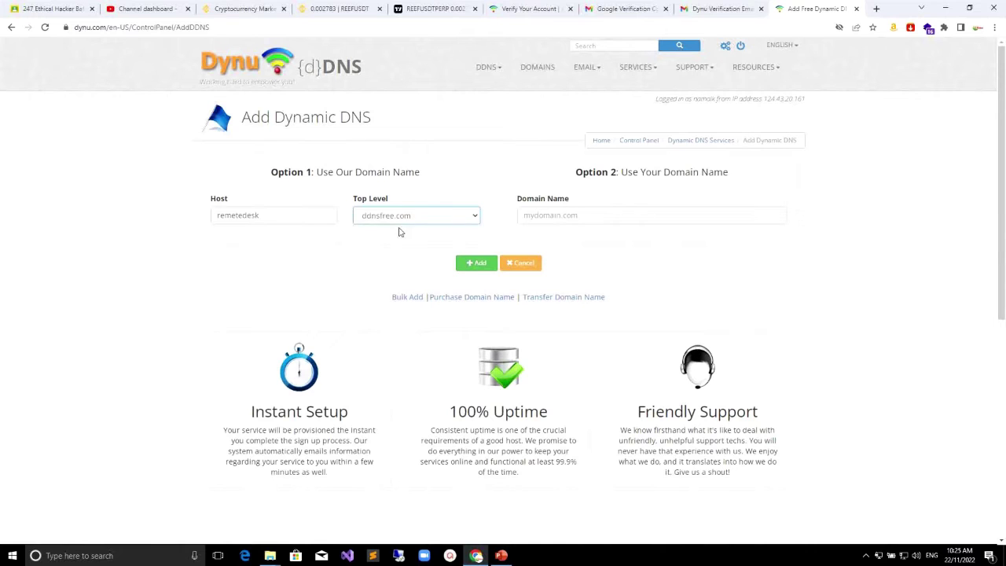
{"action": "left_click", "coordinate": [477, 264]}
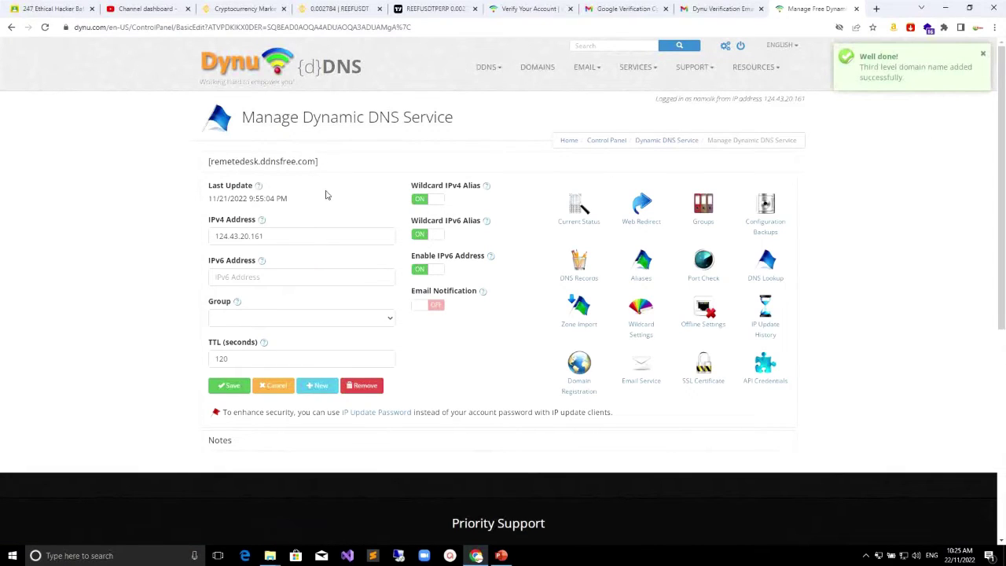
Step: Show the DDNS Services domain list from the Control Panel, then minimize Chrome
{"action": "left_click", "coordinate": [727, 49]}
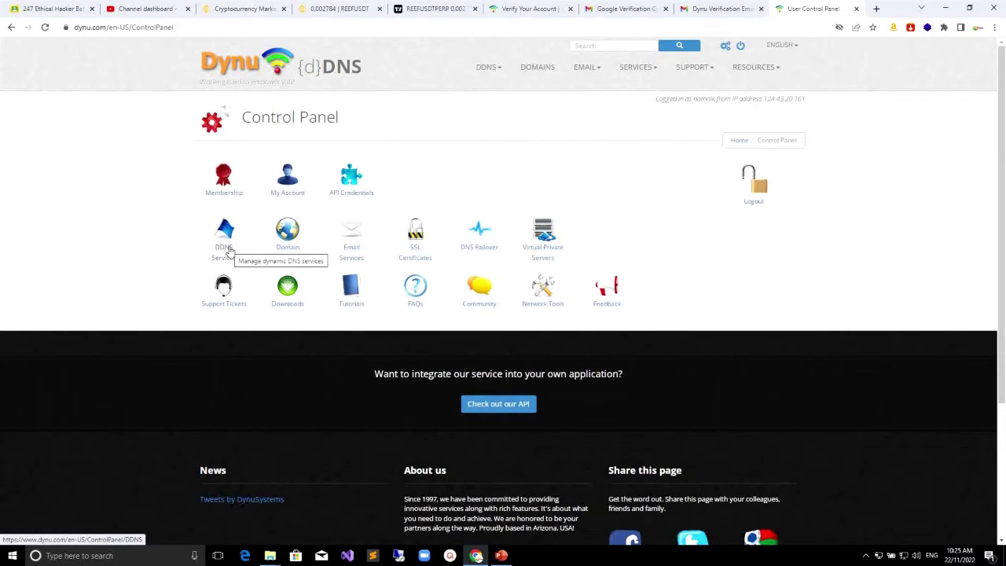
{"action": "left_click", "coordinate": [228, 250]}
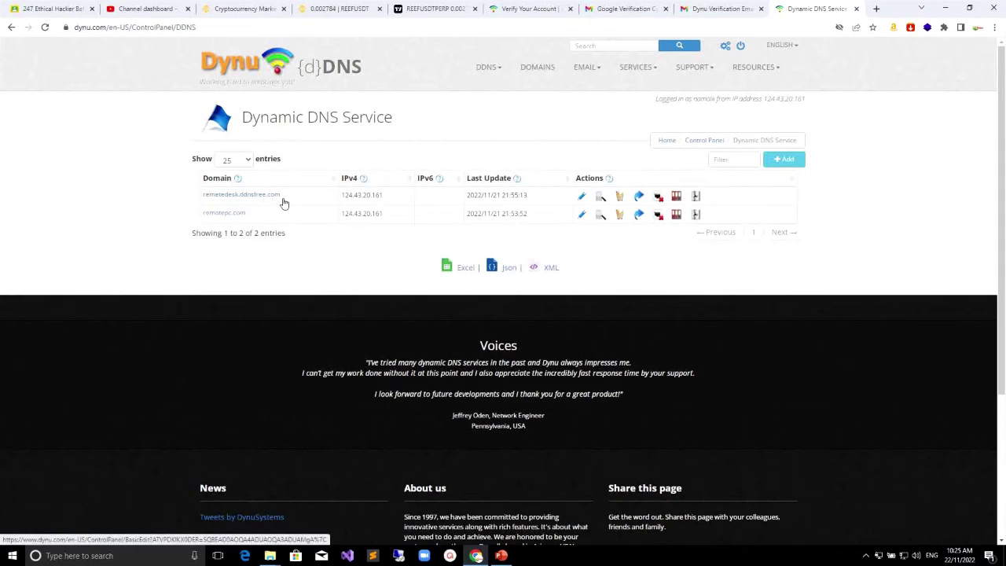
{"action": "left_click", "coordinate": [946, 10]}
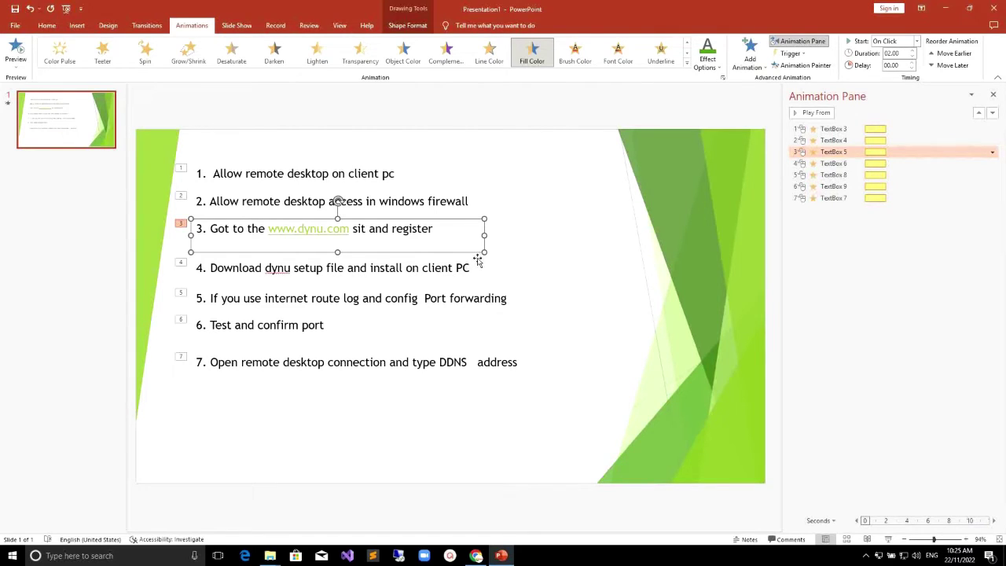
Step: Restore Chrome showing Dynu's Dynamic DNS Service list with remetedesk.ddnsfree.com
{"action": "left_click", "coordinate": [476, 555]}
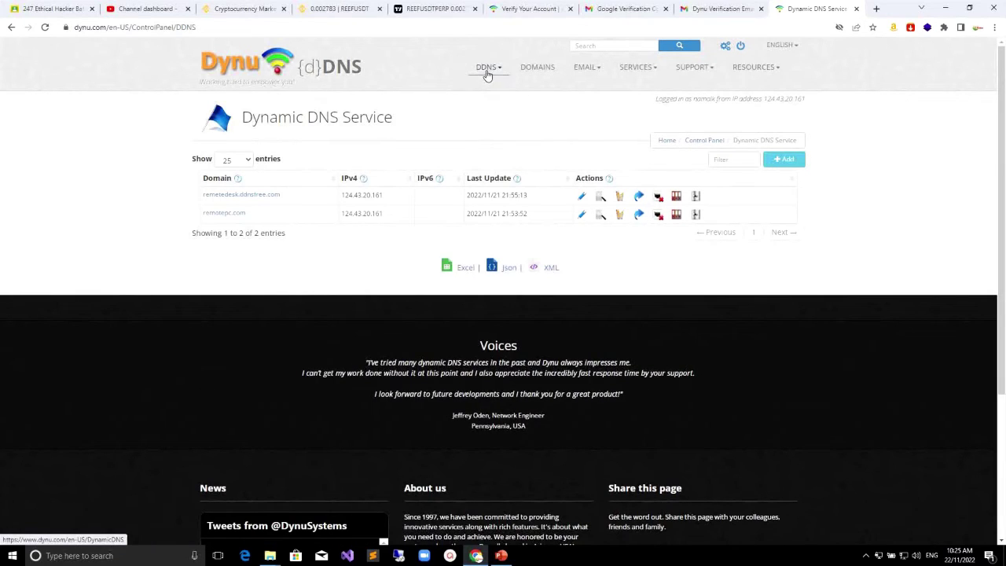
Step: Download the Dynu IP Update Client for Windows from the IP Update Protocol page
{"action": "mouse_move", "coordinate": [501, 71]}
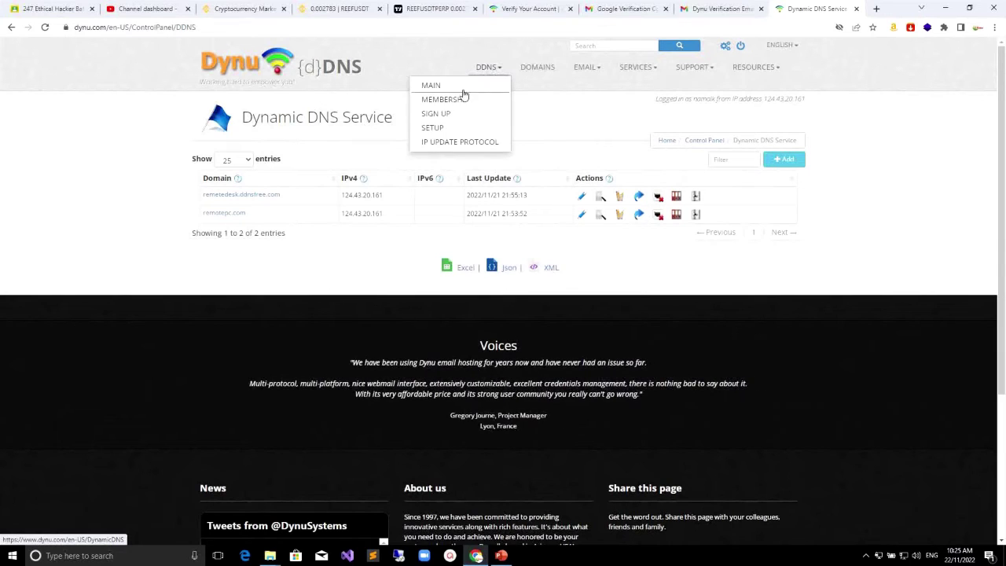
{"action": "left_click", "coordinate": [436, 137]}
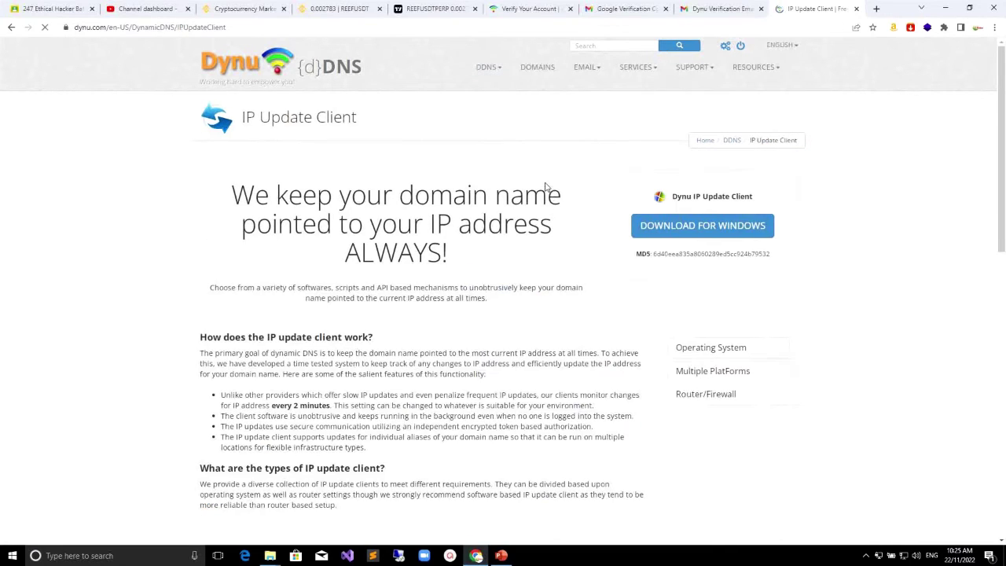
{"action": "left_click", "coordinate": [715, 229]}
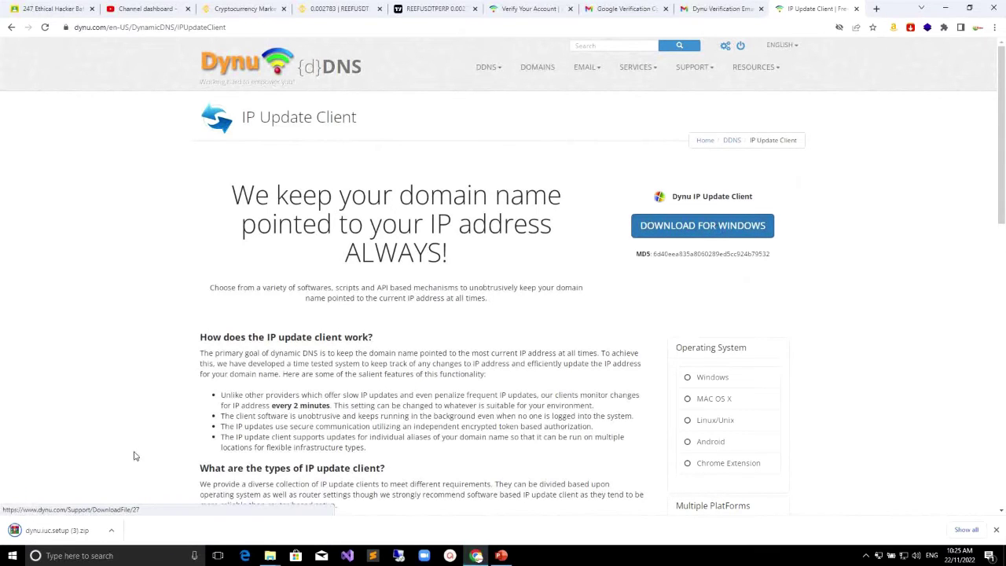
Step: Show the downloaded dynu.iuc.setup (3).zip in the Downloads folder
{"action": "left_click", "coordinate": [113, 533]}
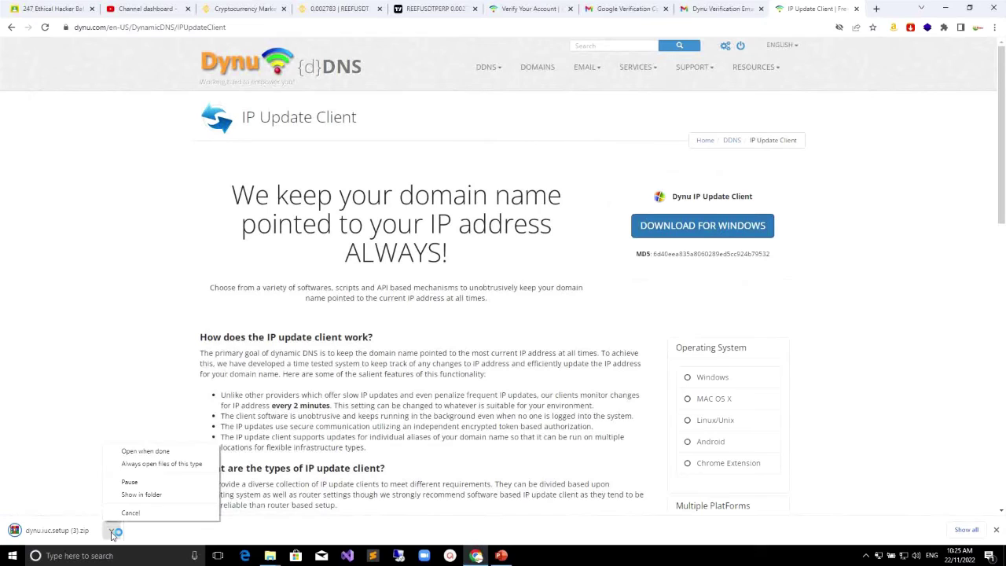
{"action": "left_click", "coordinate": [141, 494]}
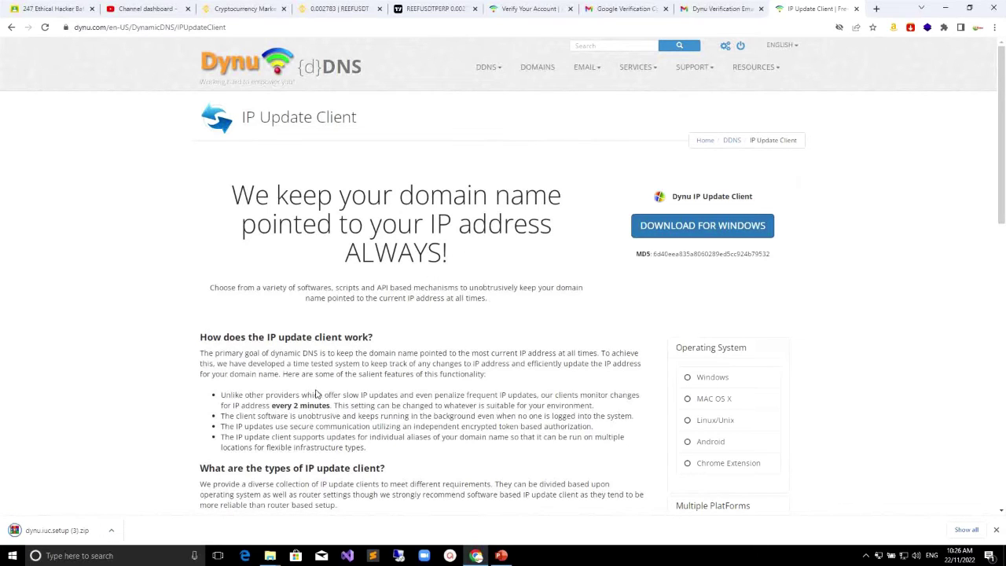
{"action": "left_click", "coordinate": [112, 535]}
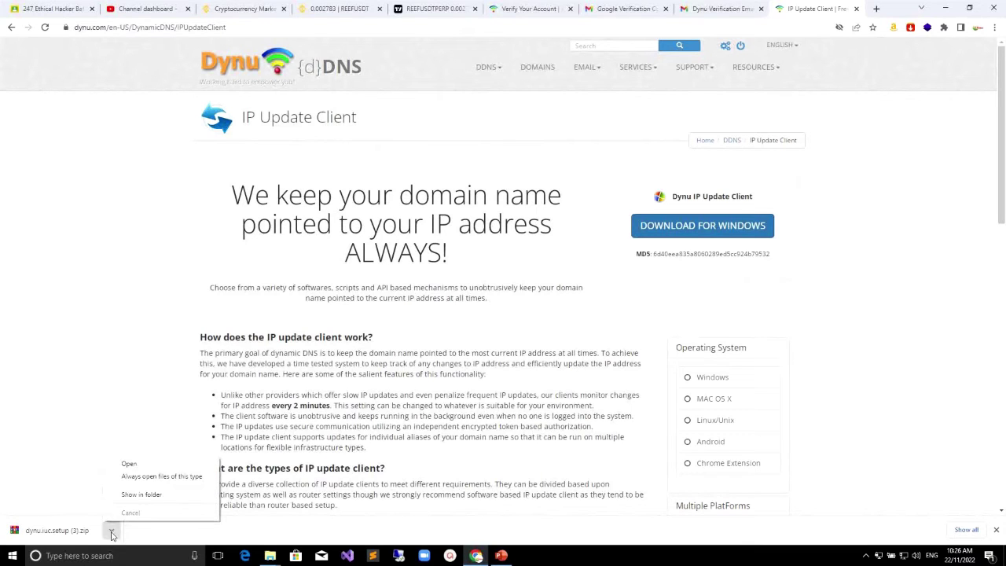
{"action": "left_click", "coordinate": [144, 496]}
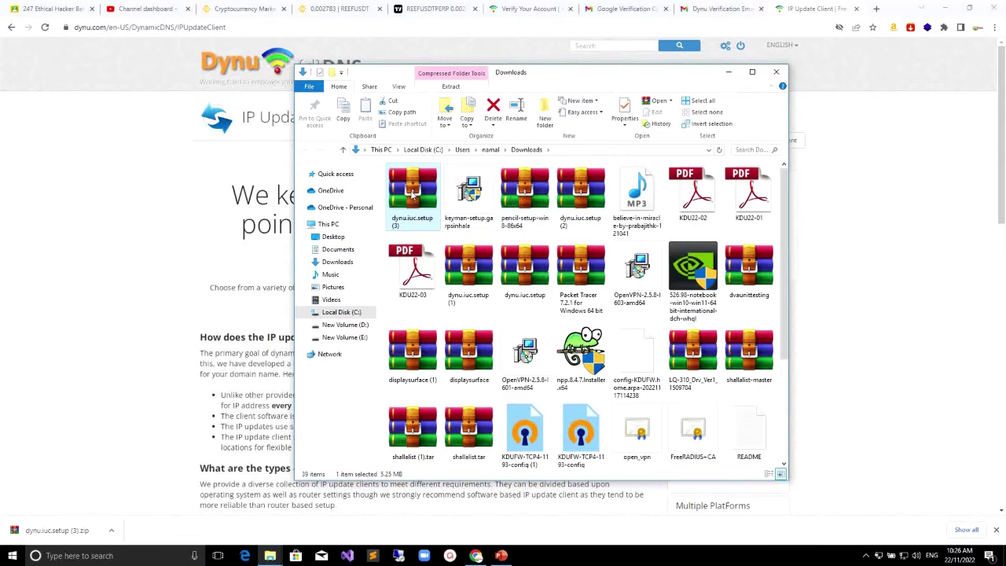
Step: Copy dynu.iuc.setup (3) into New folder (4) on the remote PC
{"action": "right_click", "coordinate": [411, 188]}
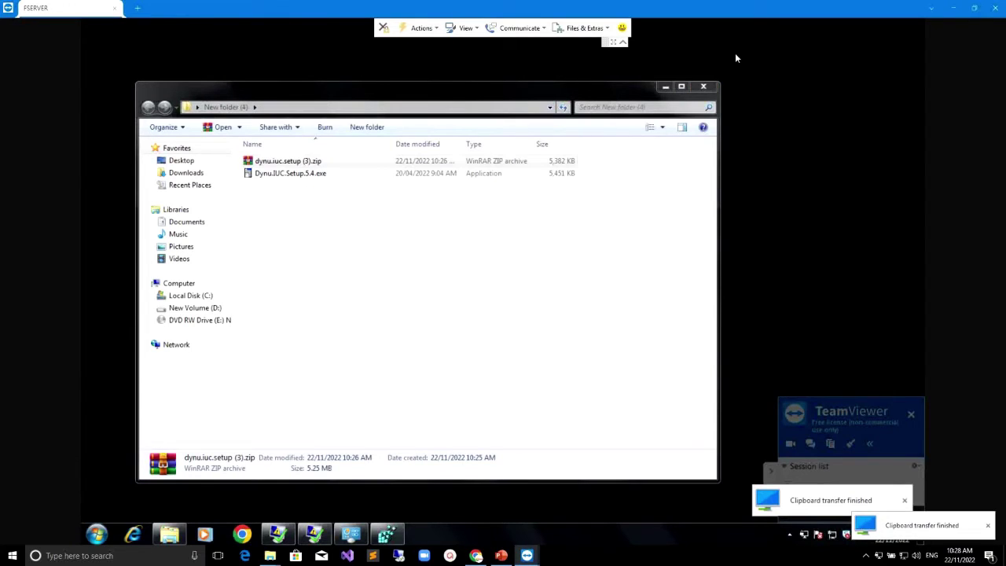
{"action": "right_click", "coordinate": [735, 52]}
Step: Bring the remote New folder (4) window forward and move it to the right
{"action": "mouse_move", "coordinate": [754, 62]}
{"action": "left_click", "coordinate": [672, 148]}
{"action": "left_click_drag", "start_coordinate": [520, 85], "coordinate": [673, 82]}
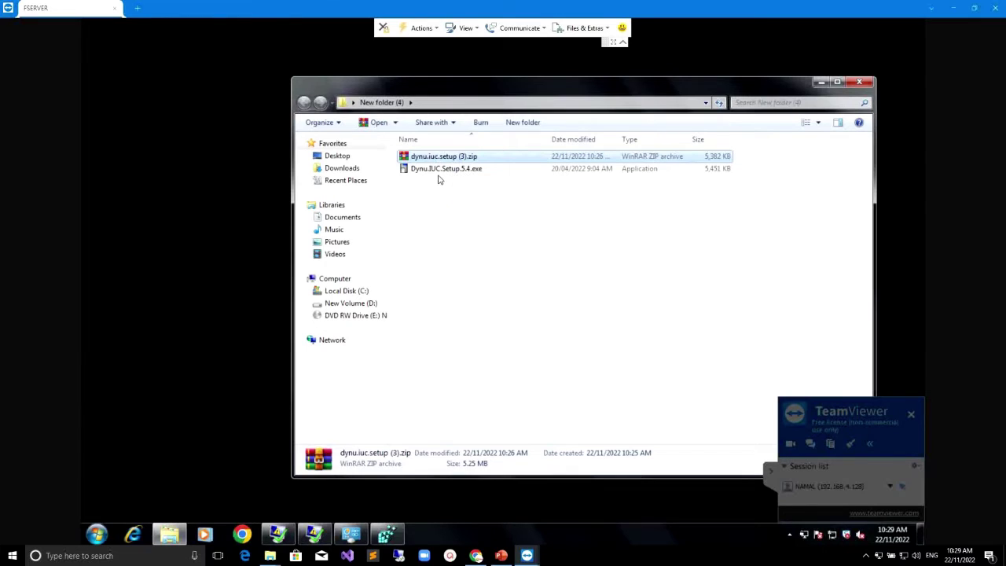
Step: Install Dynu.IUC.Setup.5.4.exe accepting the license, launch the client, and minimize the folder
{"action": "double_click", "coordinate": [437, 170]}
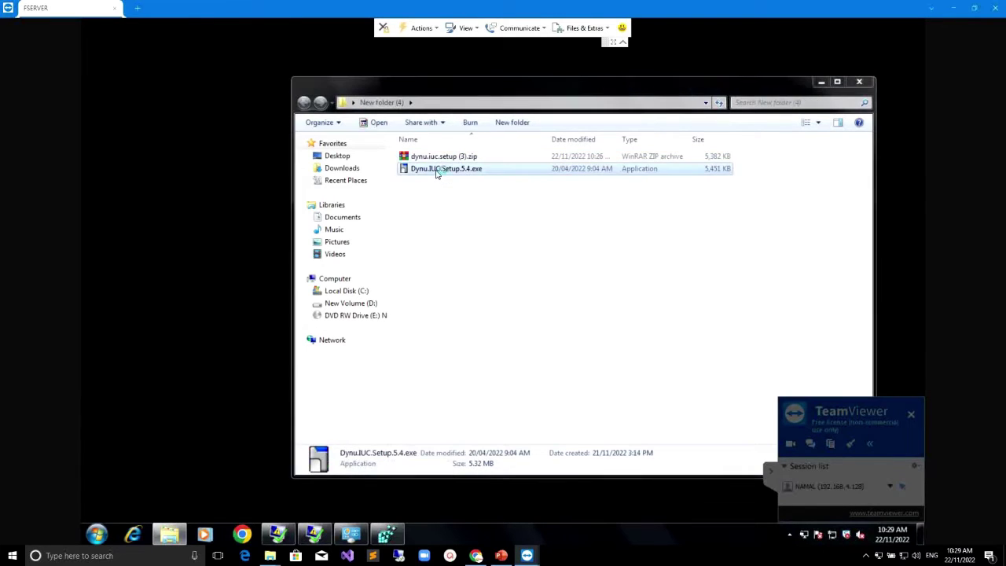
{"action": "left_click", "coordinate": [567, 369]}
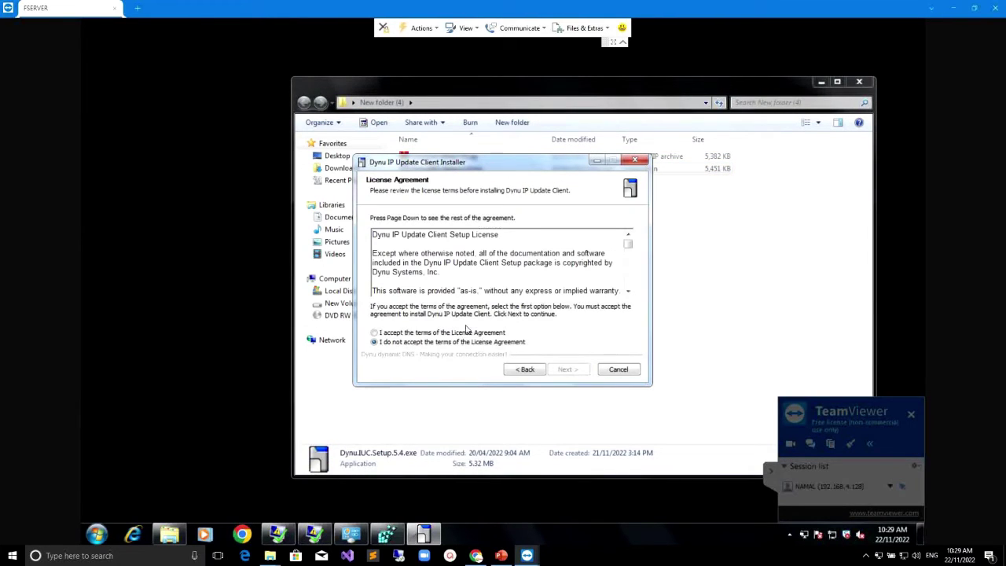
{"action": "left_click", "coordinate": [466, 330]}
{"action": "left_click", "coordinate": [567, 369]}
{"action": "left_click", "coordinate": [567, 369]}
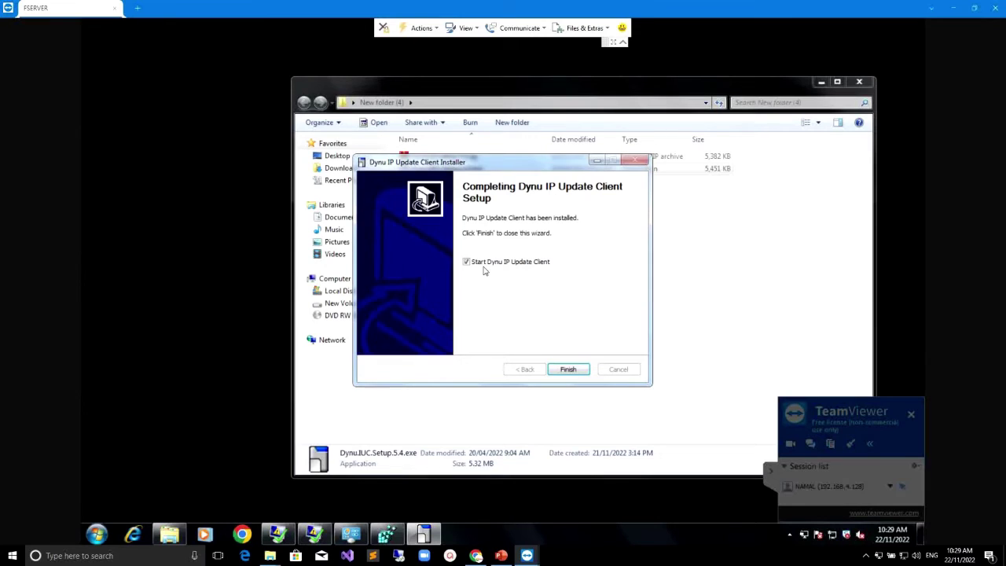
{"action": "left_click", "coordinate": [572, 369]}
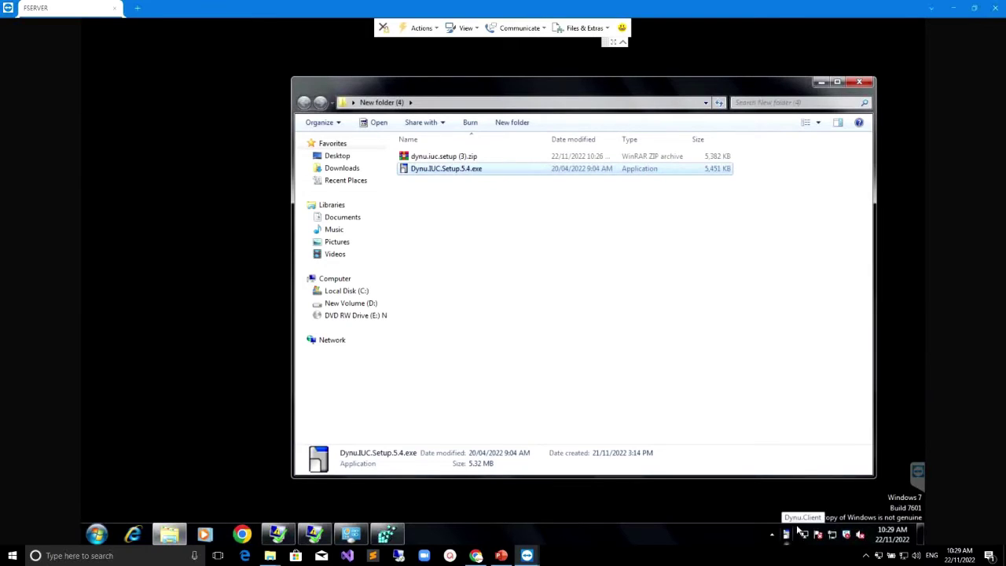
{"action": "left_click", "coordinate": [786, 536]}
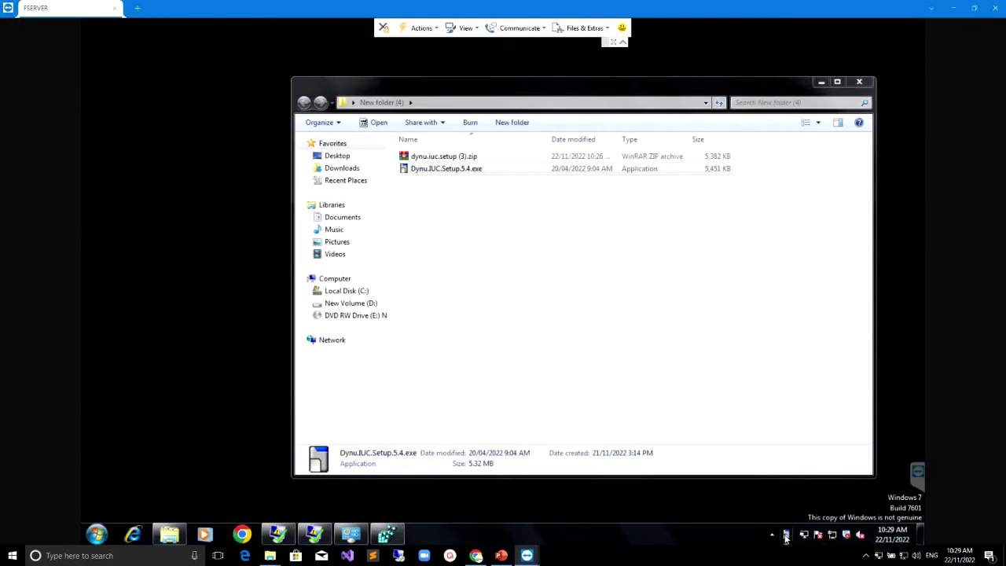
{"action": "left_click", "coordinate": [821, 82]}
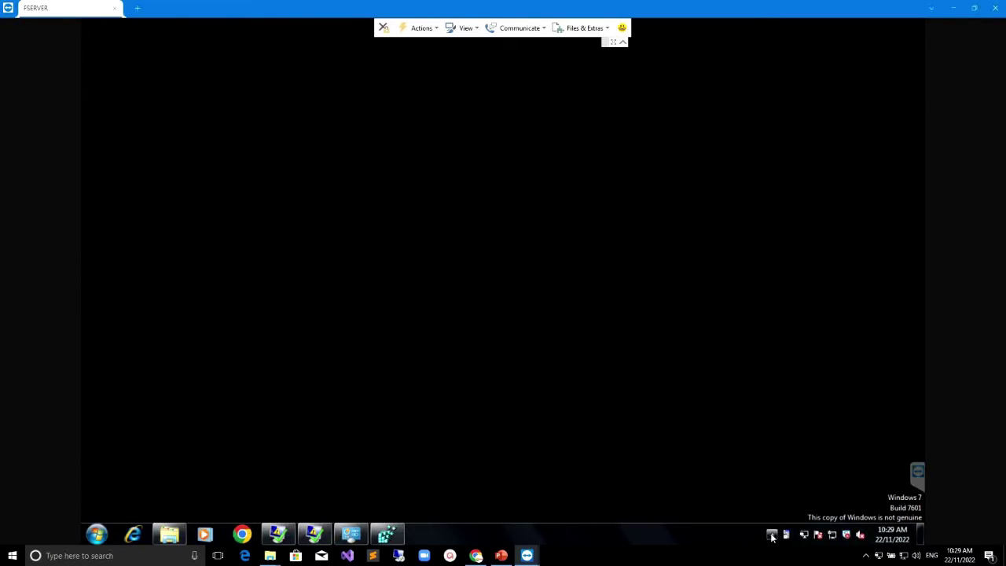
Step: Open the Dynu client's Main Panel from the remote PC's hidden tray icons
{"action": "left_click", "coordinate": [773, 535]}
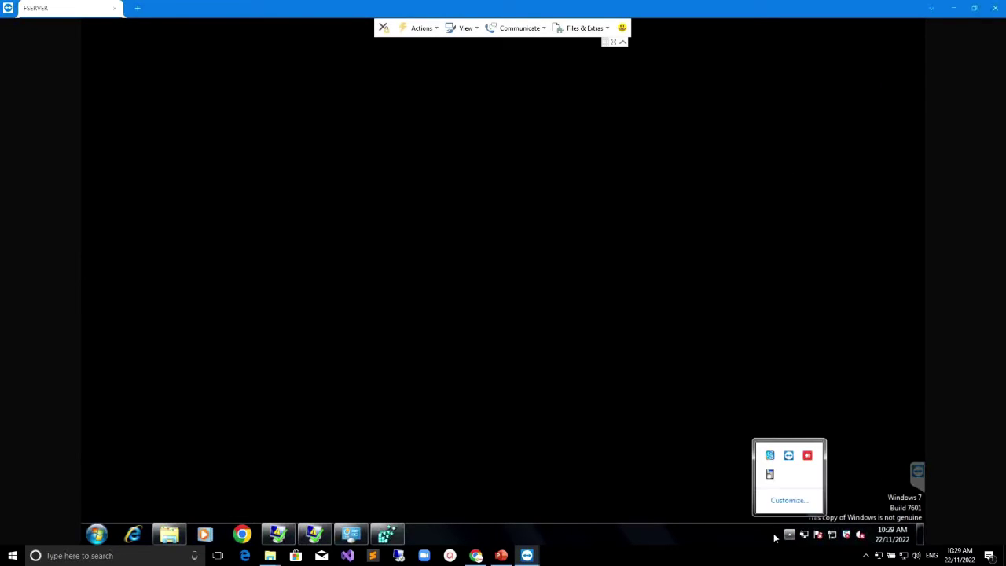
{"action": "left_click", "coordinate": [770, 476]}
{"action": "right_click", "coordinate": [770, 476]}
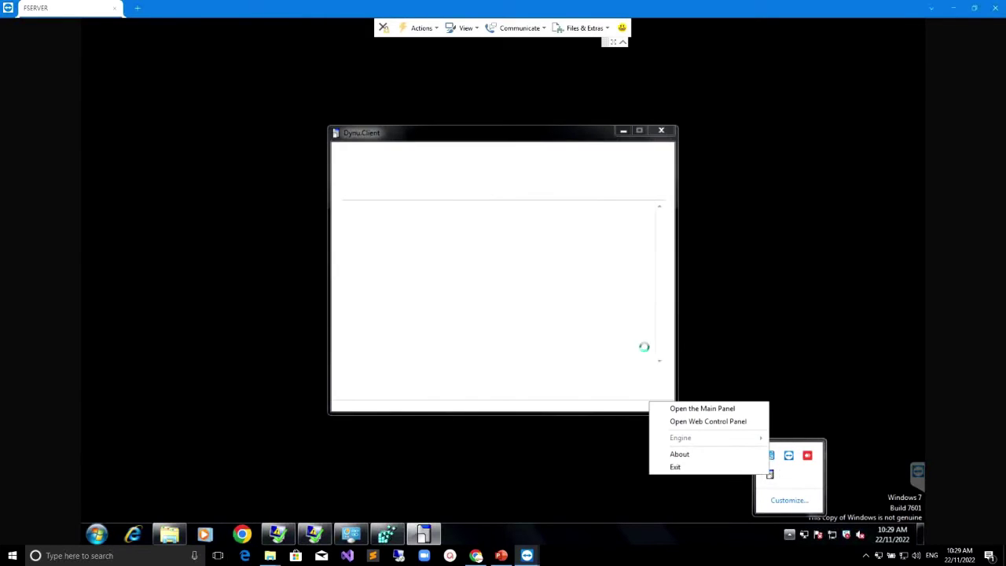
{"action": "left_click", "coordinate": [623, 318]}
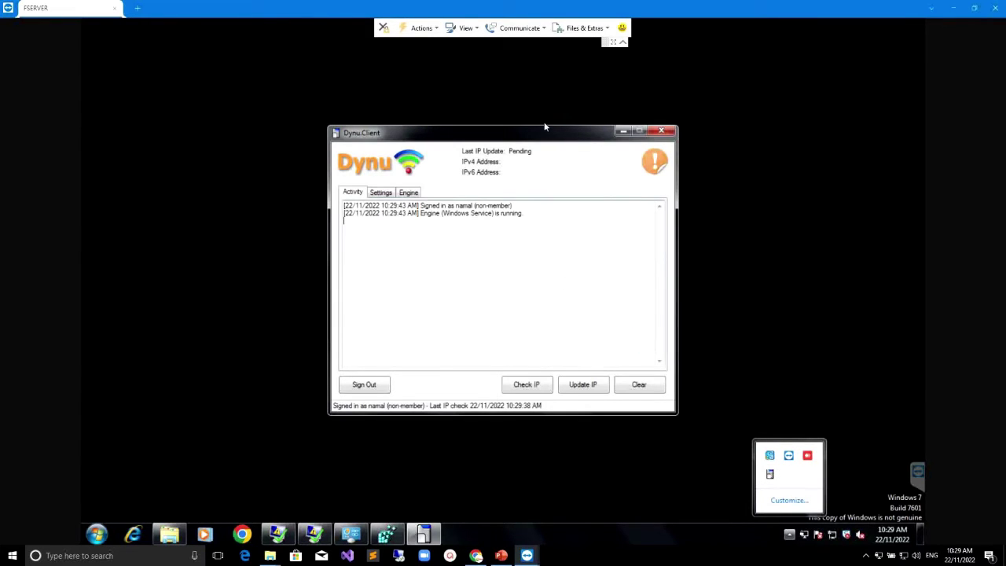
Step: Check the Activity log for the GOOD update of 124.43.20.161, then minimize the client
{"action": "left_click_drag", "start_coordinate": [551, 137], "coordinate": [794, 147]}
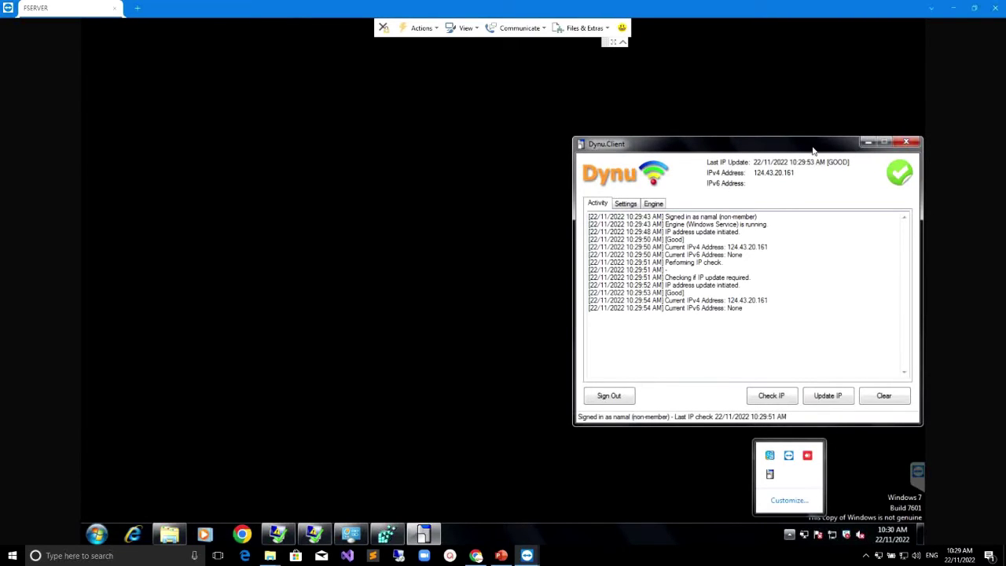
{"action": "left_click_drag", "start_coordinate": [810, 146], "coordinate": [731, 141]}
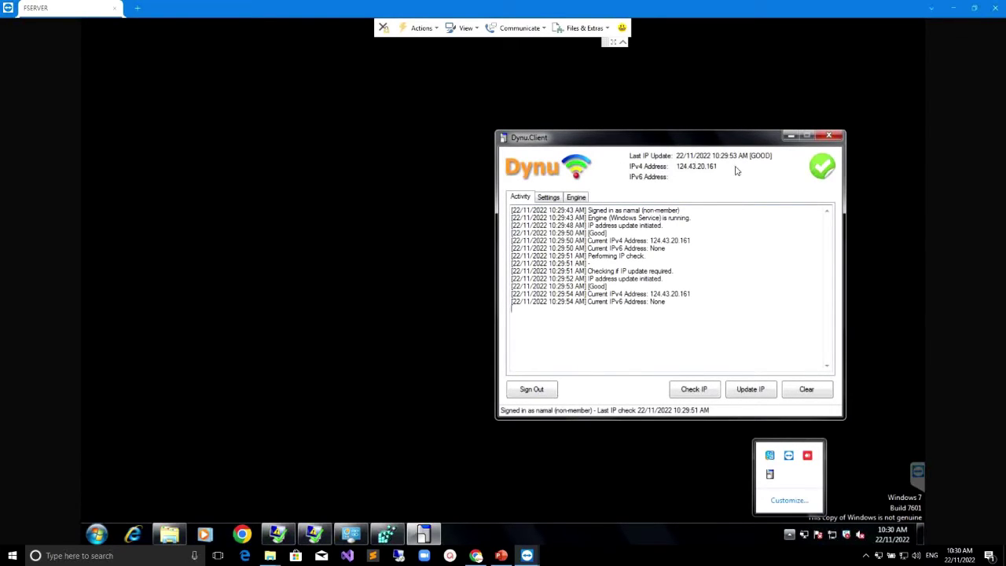
{"action": "left_click_drag", "start_coordinate": [670, 141], "coordinate": [734, 133]}
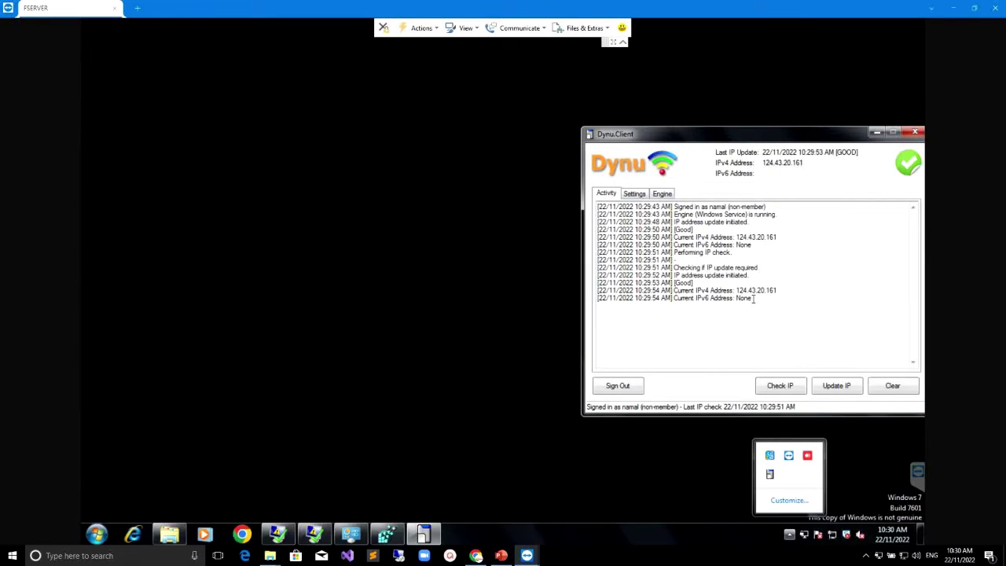
{"action": "left_click_drag", "start_coordinate": [769, 304], "coordinate": [786, 200]}
{"action": "left_click", "coordinate": [855, 233]}
{"action": "left_click_drag", "start_coordinate": [770, 310], "coordinate": [646, 213]}
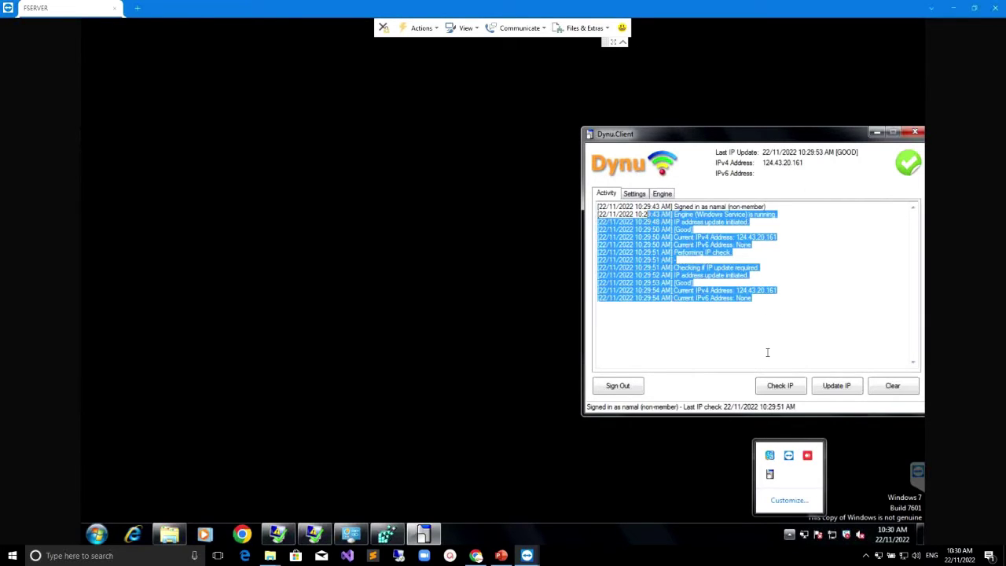
{"action": "left_click", "coordinate": [877, 135]}
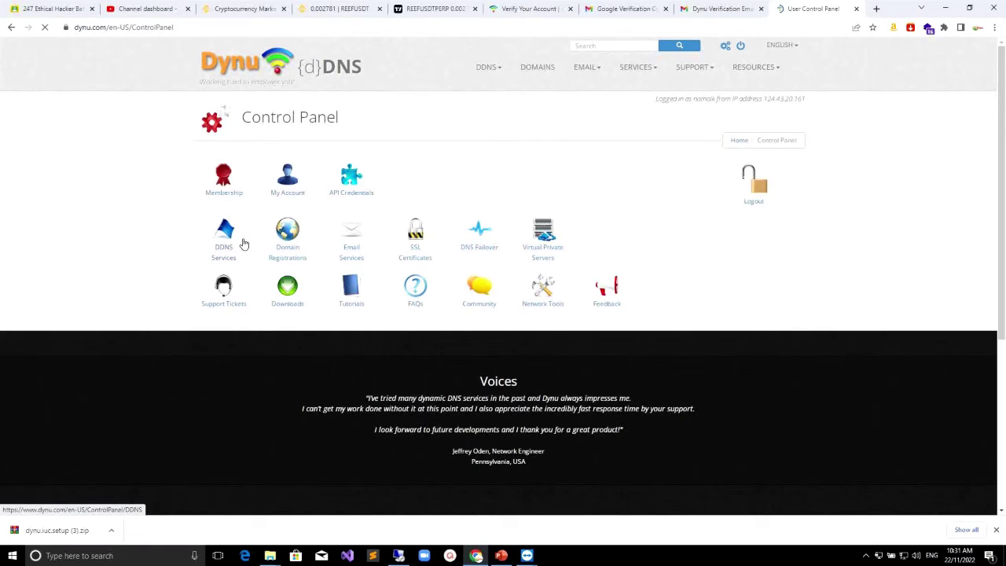
Step: Show Dynu's Dynamic DNS Service list and launch Remote Desktop Connection
{"action": "left_click", "coordinate": [244, 245]}
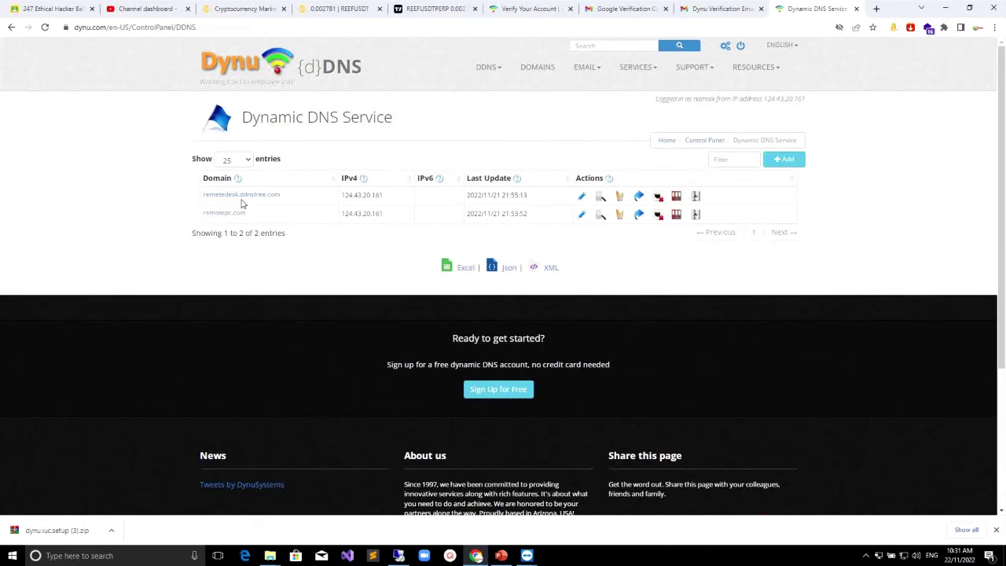
{"action": "left_click", "coordinate": [528, 556]}
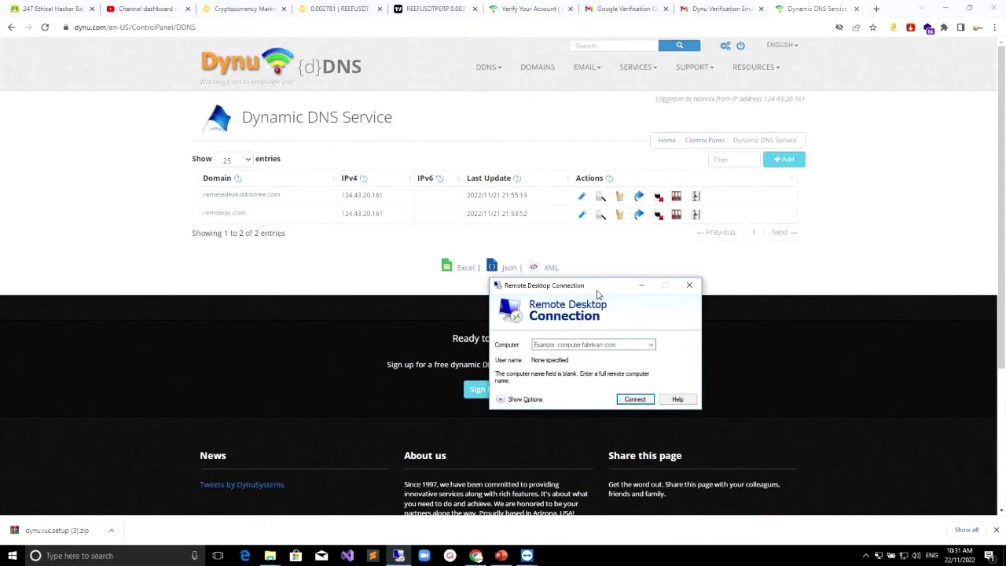
{"action": "left_click_drag", "start_coordinate": [598, 294], "coordinate": [445, 171]}
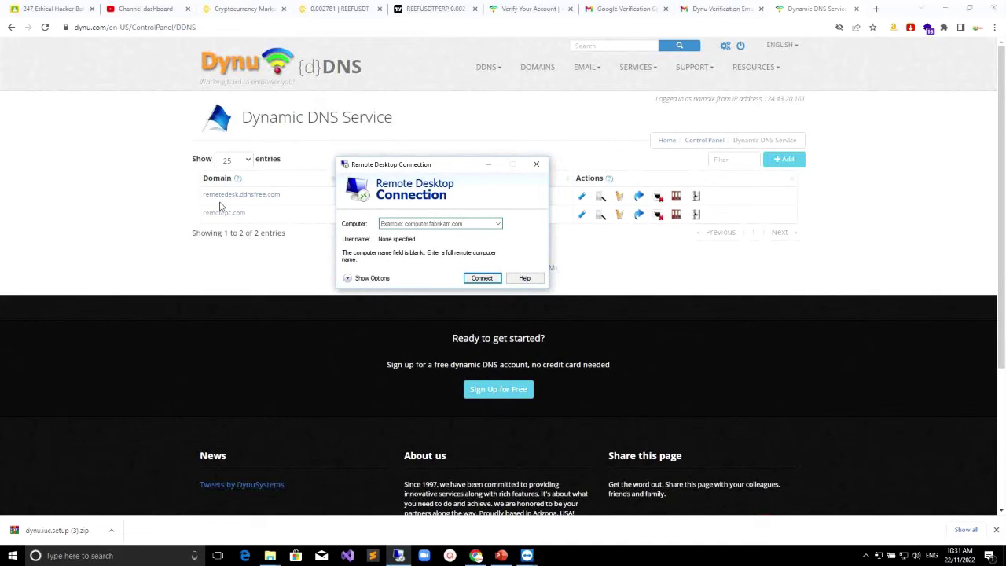
Step: Enter remotedesk.ddnsfree.com as the computer to connect to
{"action": "left_click", "coordinate": [415, 224]}
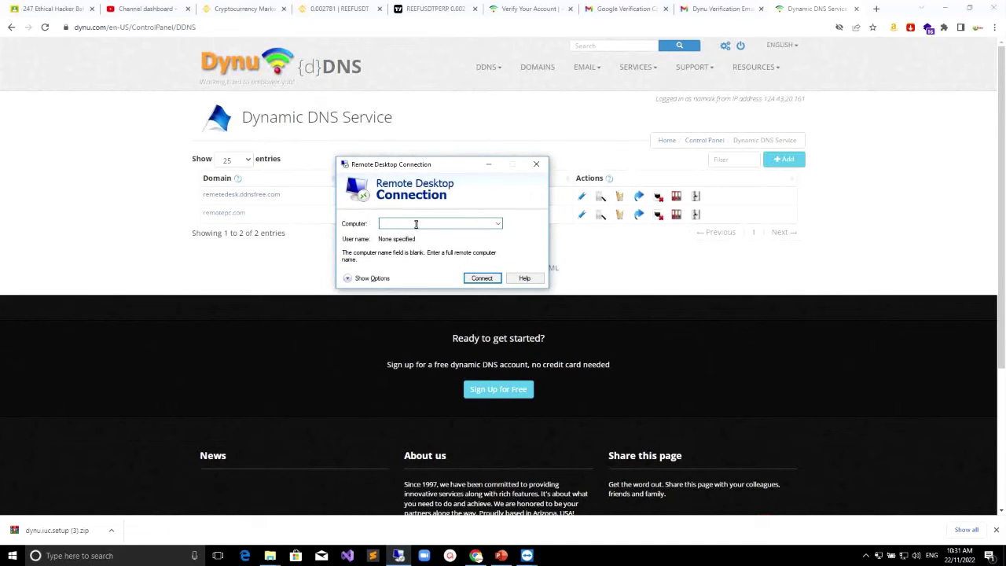
{"action": "type", "text": "remotedesk.ddnsfree.com"}
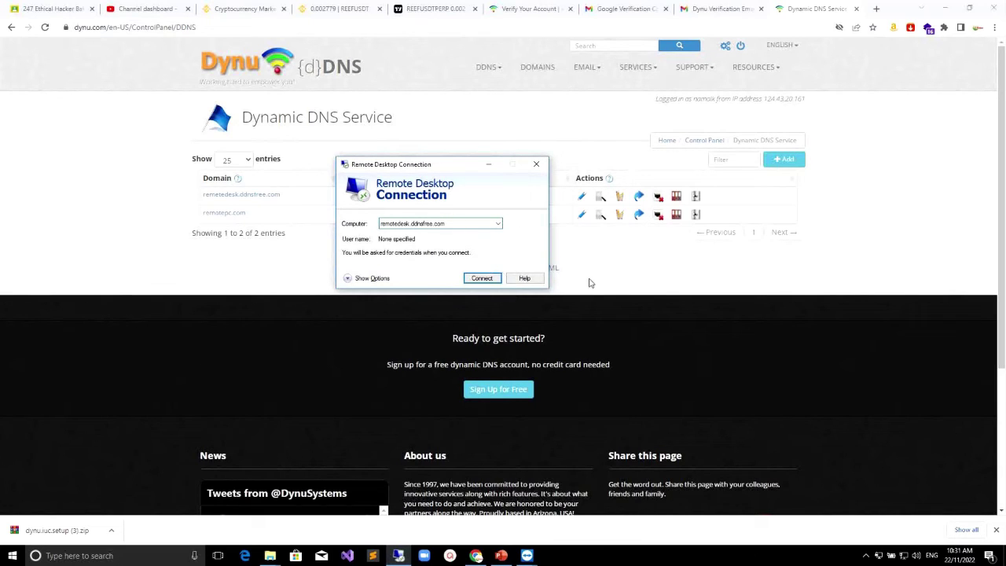
{"action": "left_click_drag", "start_coordinate": [460, 166], "coordinate": [440, 143]}
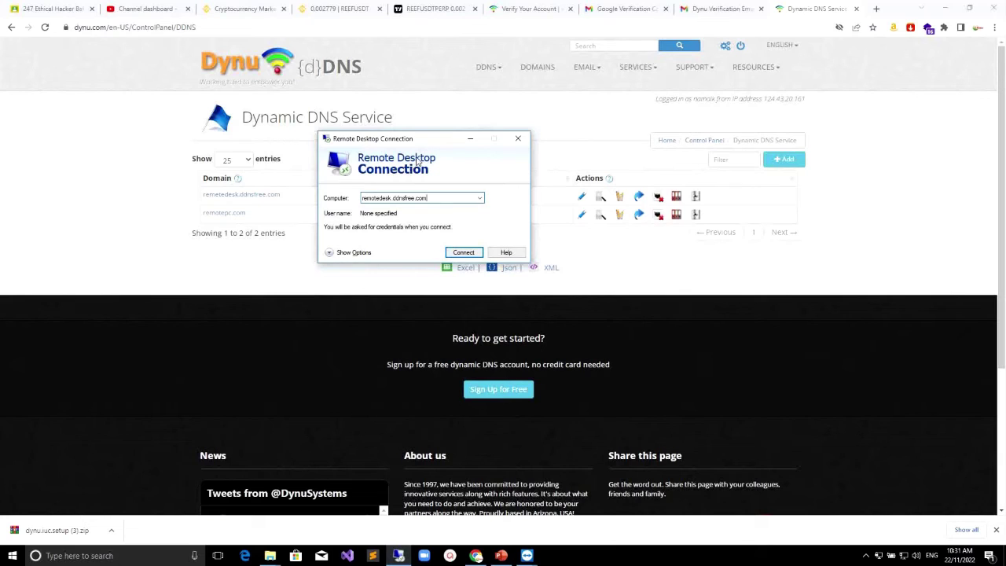
Step: Load the router admin page at 192.168.1.1 in a new tab
{"action": "left_click", "coordinate": [878, 9]}
{"action": "left_click", "coordinate": [284, 29]}
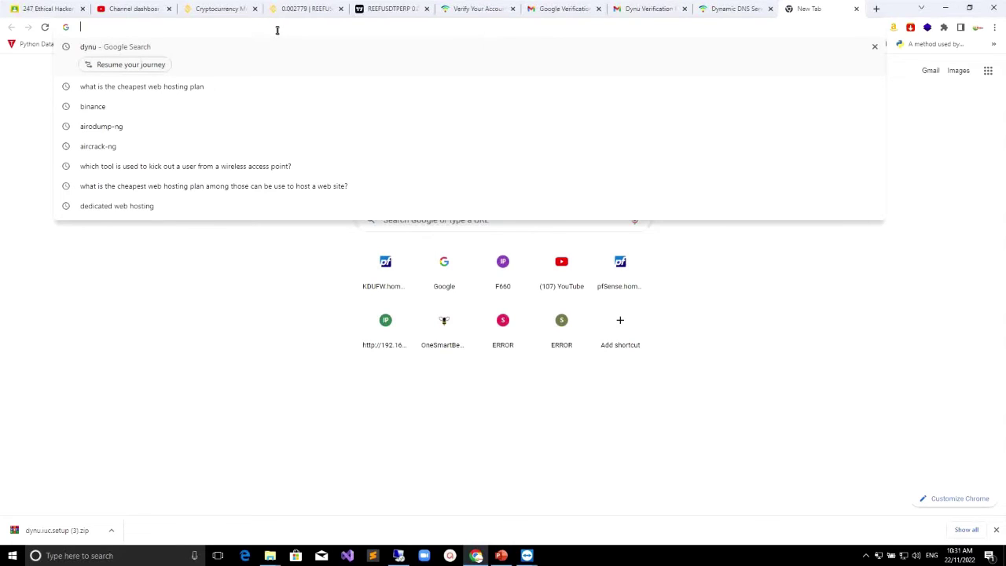
{"action": "type", "text": "192.16"}
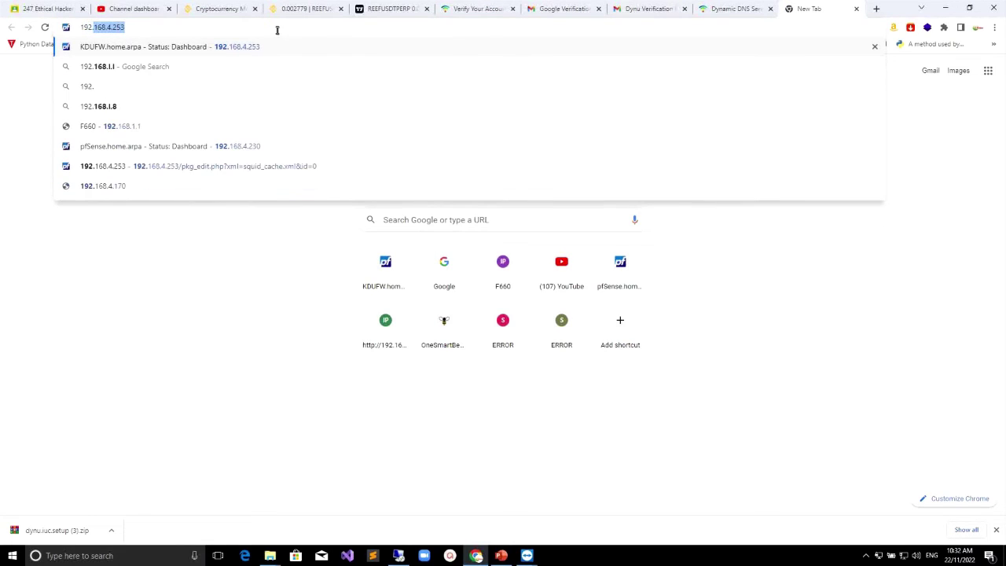
{"action": "type", "text": "8.1.1"}
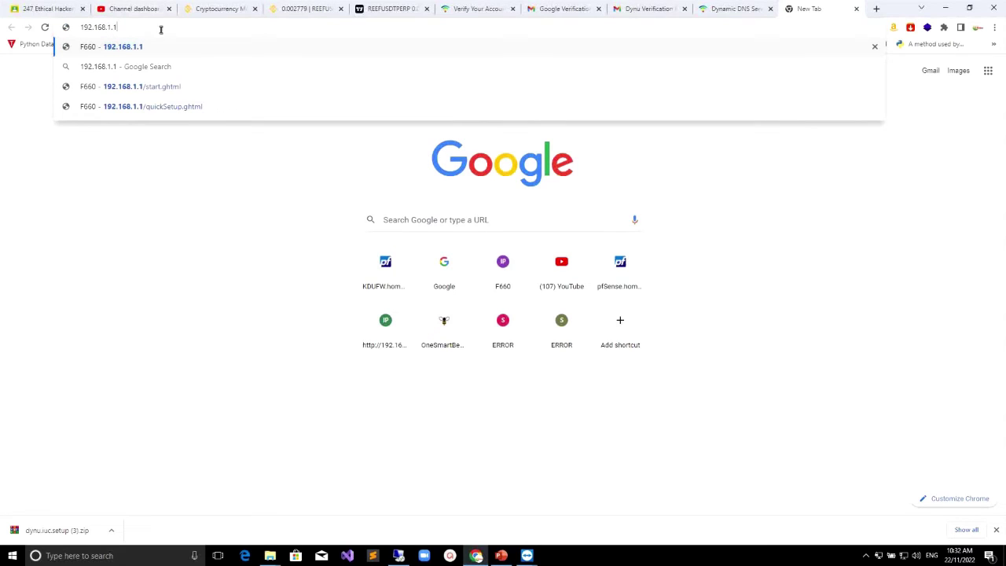
{"action": "key", "text": "Return"}
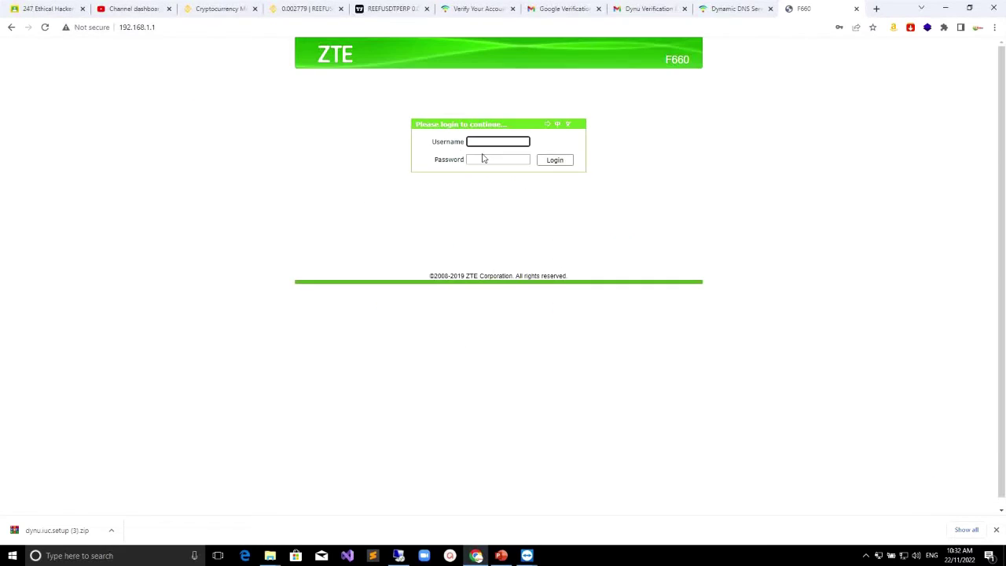
Step: Log into the ZTE F660 router with the saved credentials and skip quick setup
{"action": "left_click", "coordinate": [496, 149]}
{"action": "left_click", "coordinate": [498, 165]}
{"action": "left_click", "coordinate": [567, 161]}
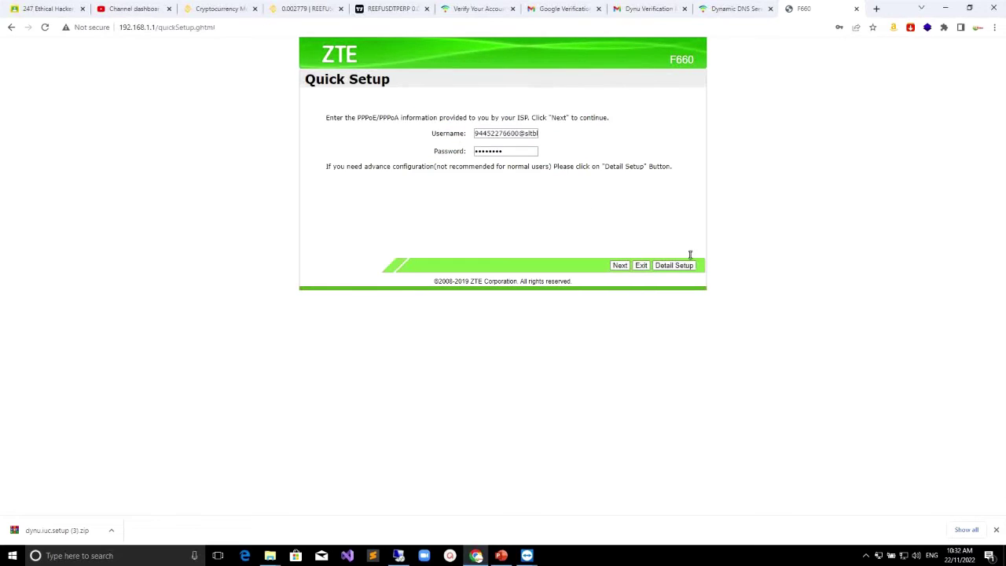
{"action": "left_click", "coordinate": [595, 178]}
{"action": "left_click", "coordinate": [674, 267]}
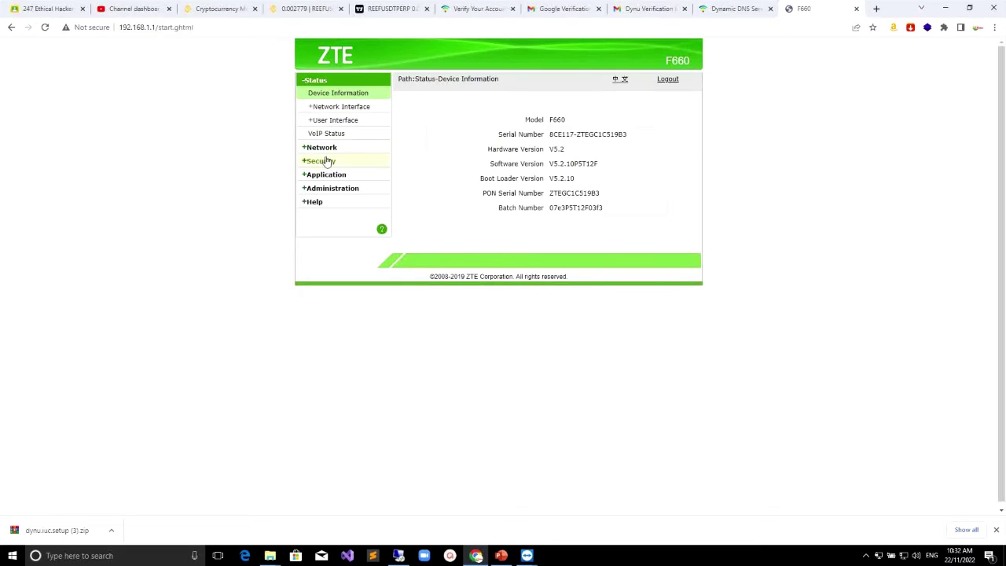
Step: Go to Application > Port Forwarding in the router's detailed settings
{"action": "left_click", "coordinate": [325, 174]}
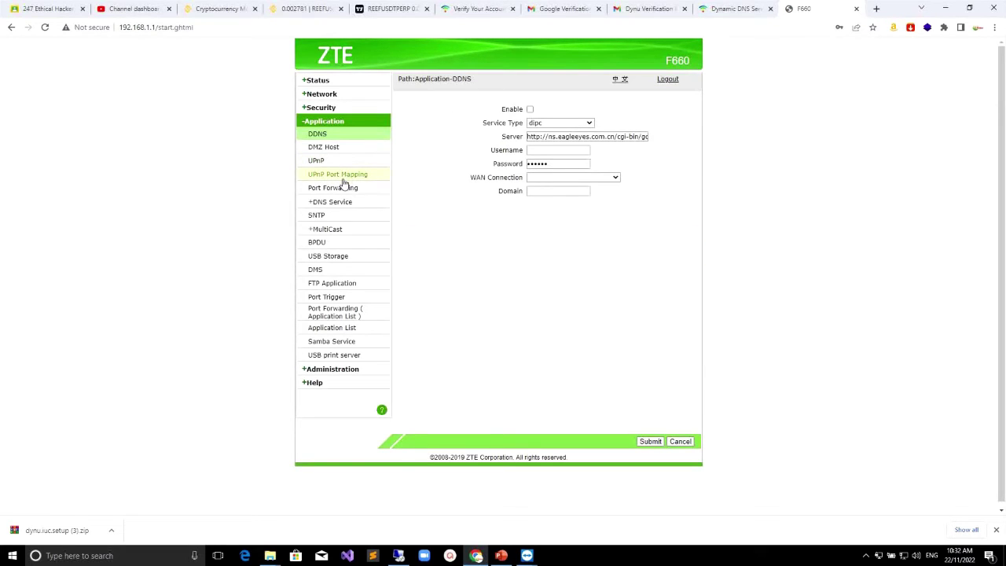
{"action": "left_click", "coordinate": [334, 134]}
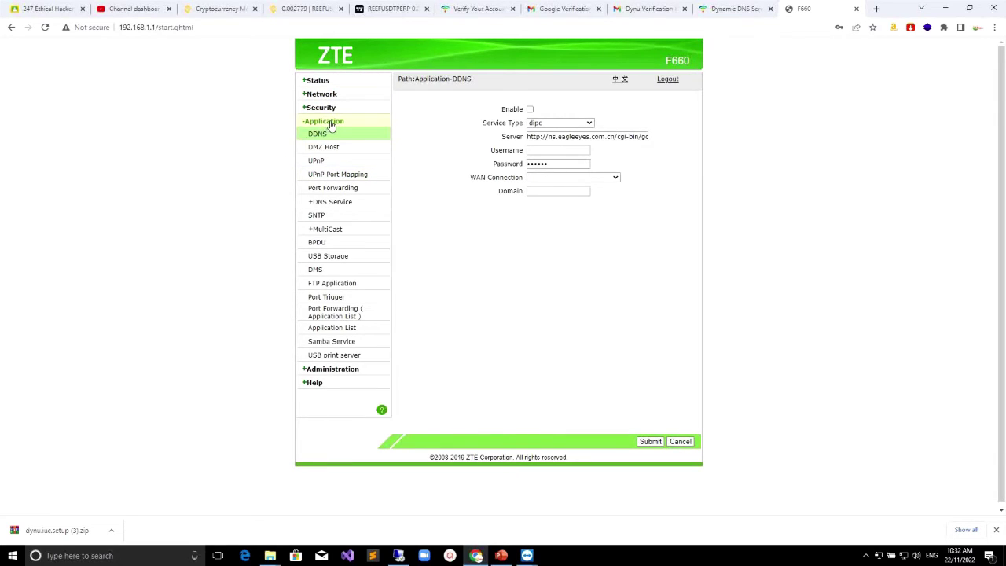
{"action": "left_click", "coordinate": [342, 196]}
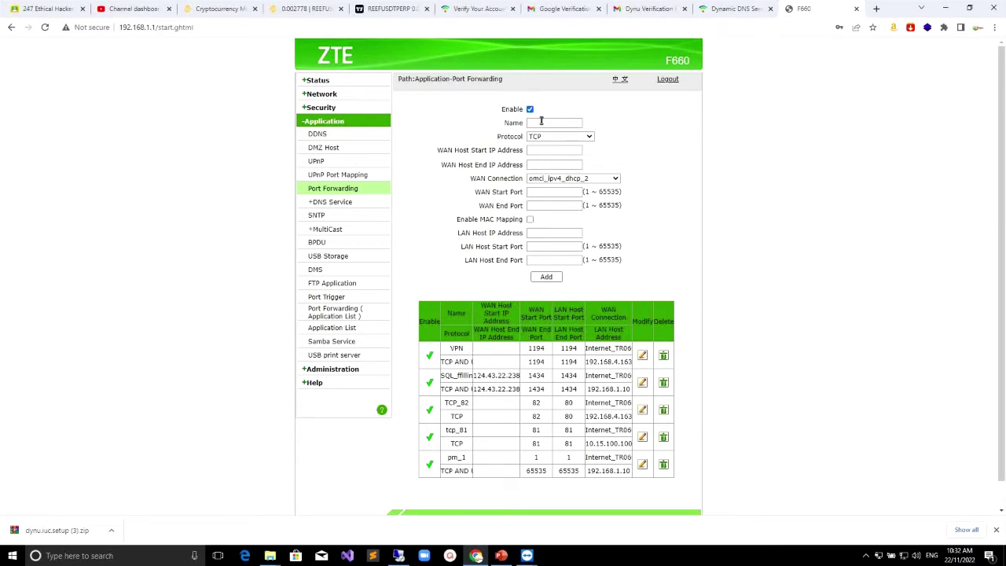
Step: Name the new forwarding rule remote
{"action": "left_click", "coordinate": [540, 121]}
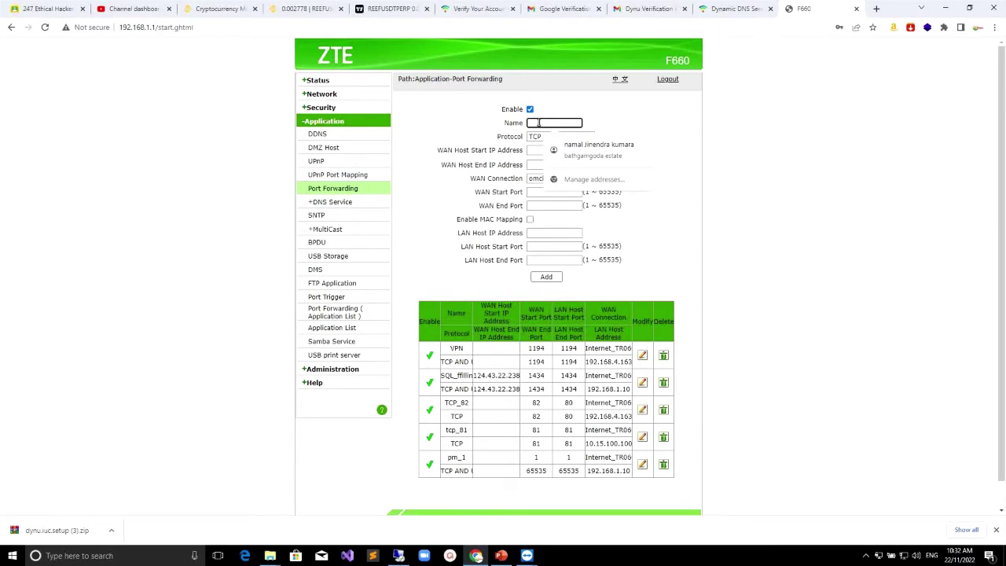
{"action": "type", "text": "remotedes"}
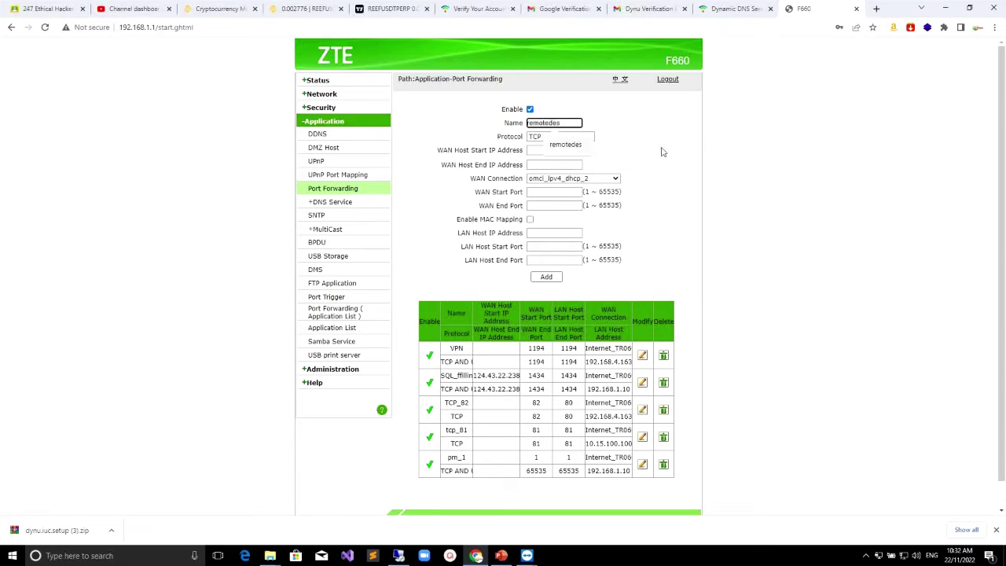
{"action": "left_click", "coordinate": [637, 130]}
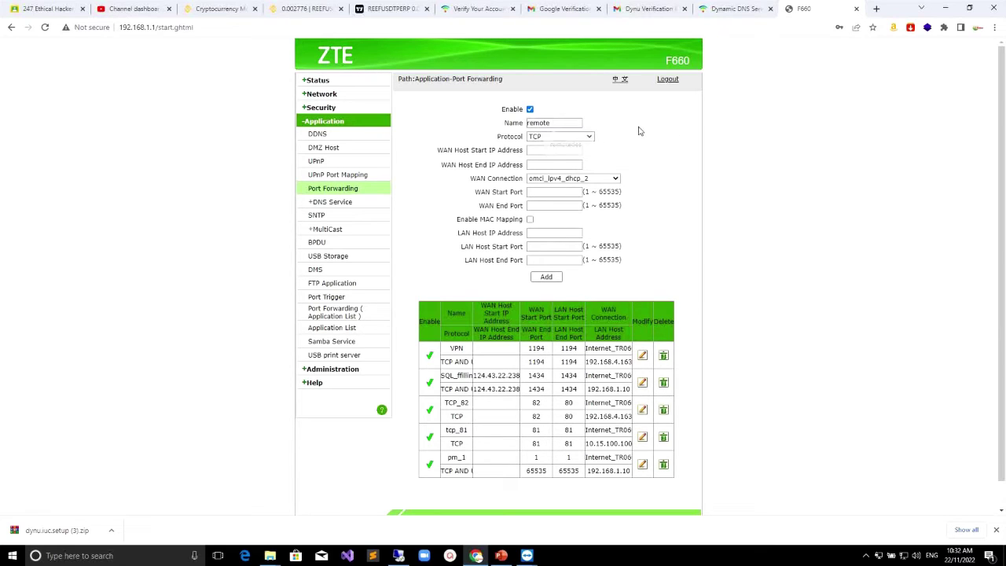
{"action": "left_click", "coordinate": [537, 149]}
{"action": "left_click", "coordinate": [535, 165]}
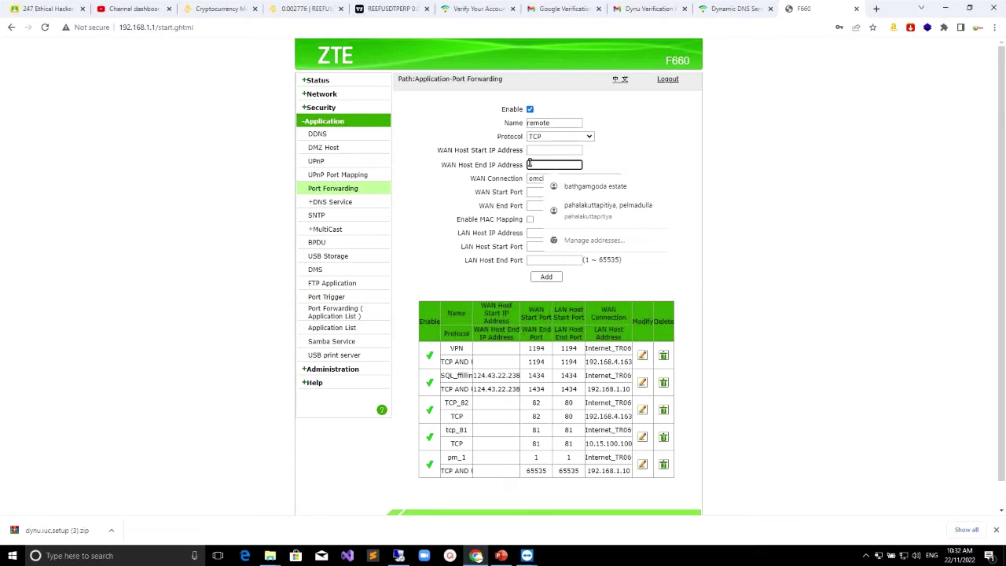
{"action": "left_click", "coordinate": [532, 196]}
Step: Set the rule's WAN connection to Internet_TR069
{"action": "left_click", "coordinate": [542, 179]}
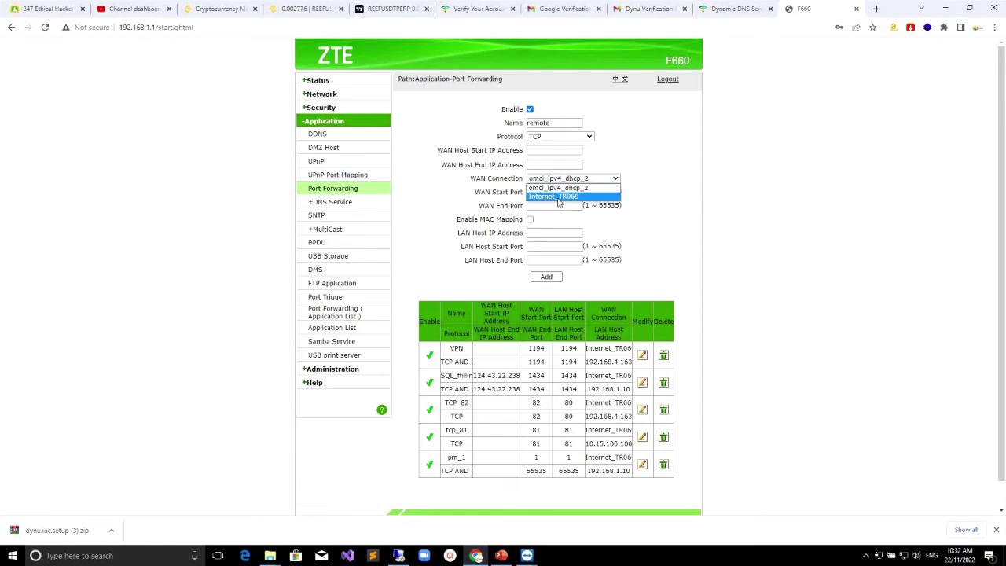
{"action": "left_click", "coordinate": [552, 196]}
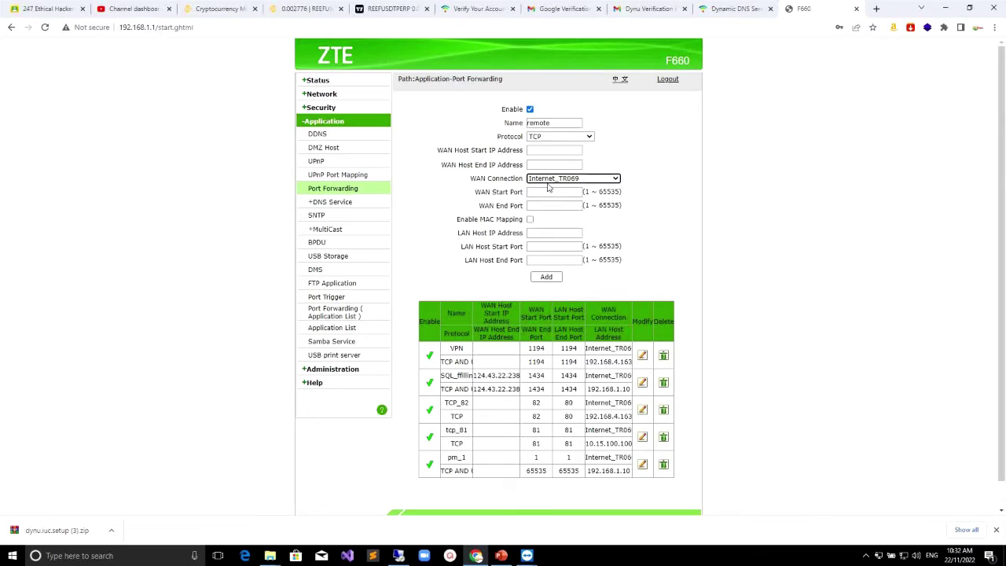
{"action": "left_click", "coordinate": [616, 181]}
{"action": "left_click", "coordinate": [575, 197]}
Step: Set both WAN Start Port and WAN End Port to 3389
{"action": "left_click", "coordinate": [545, 192]}
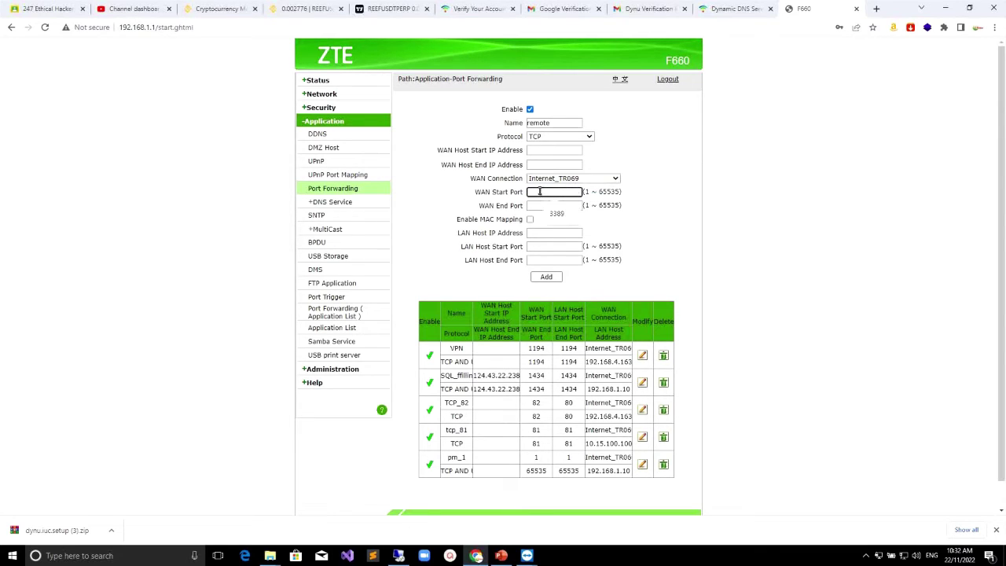
{"action": "left_click", "coordinate": [472, 191]}
{"action": "left_click", "coordinate": [548, 193]}
{"action": "type", "text": "3389"}
{"action": "left_click", "coordinate": [538, 202]}
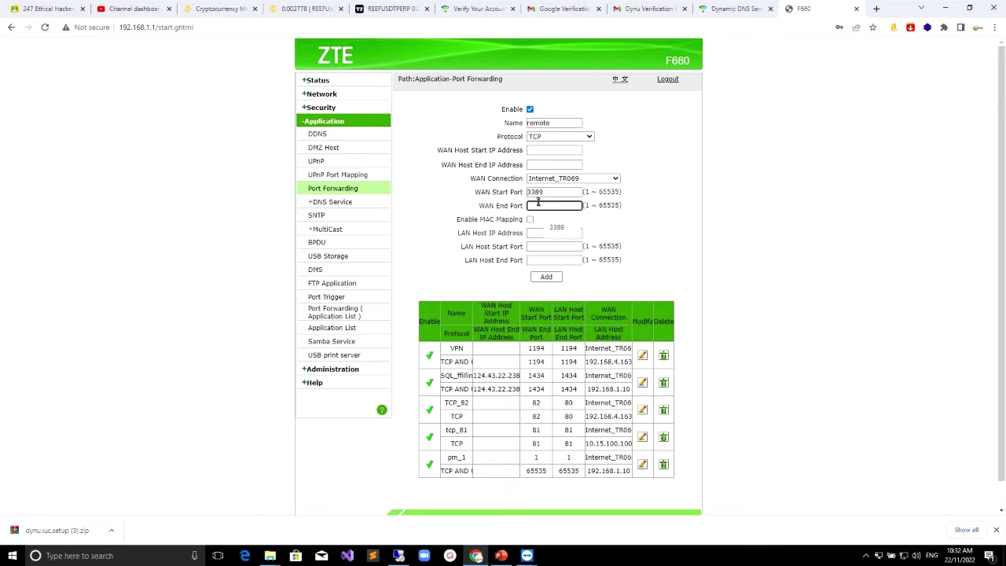
{"action": "type", "text": "3389"}
{"action": "left_click", "coordinate": [540, 233]}
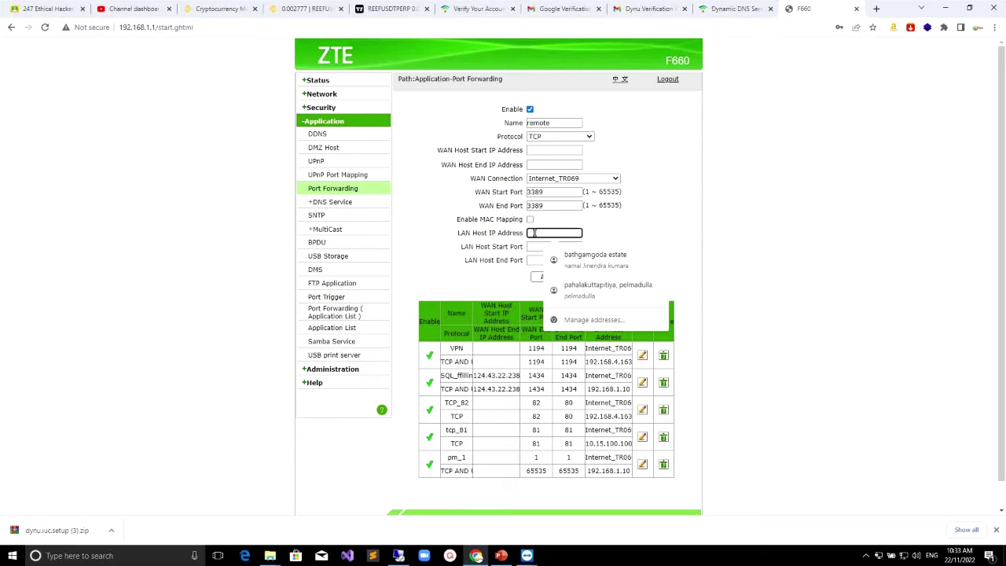
Step: Open Network and Sharing Center from the tray network icon to view local network details
{"action": "right_click", "coordinate": [901, 554]}
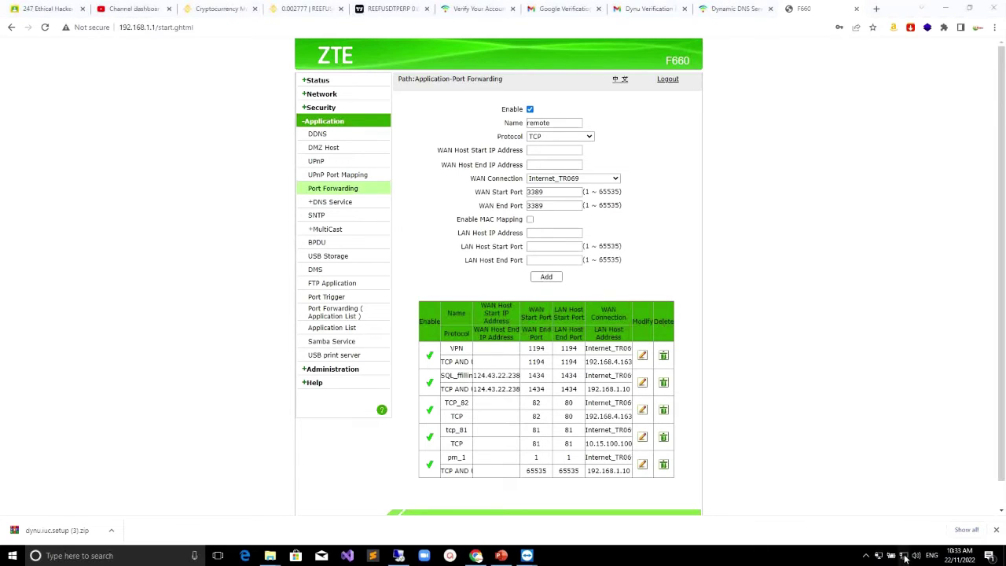
{"action": "right_click", "coordinate": [901, 554]}
{"action": "left_click", "coordinate": [926, 548]}
Step: Switch to the FSERVER remote session in TeamViewer
{"action": "left_click", "coordinate": [399, 556]}
{"action": "left_click", "coordinate": [526, 555]}
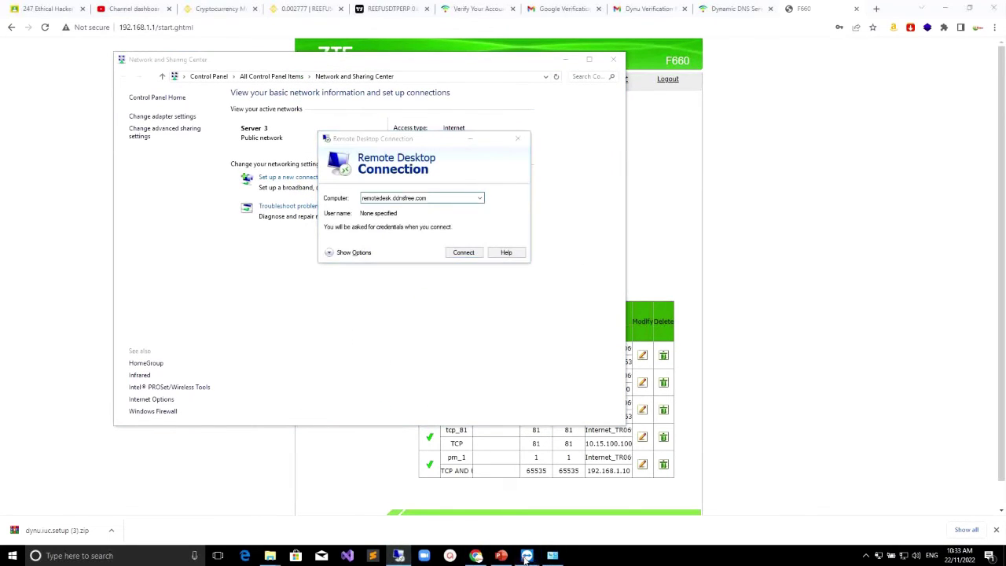
{"action": "left_click", "coordinate": [581, 519]}
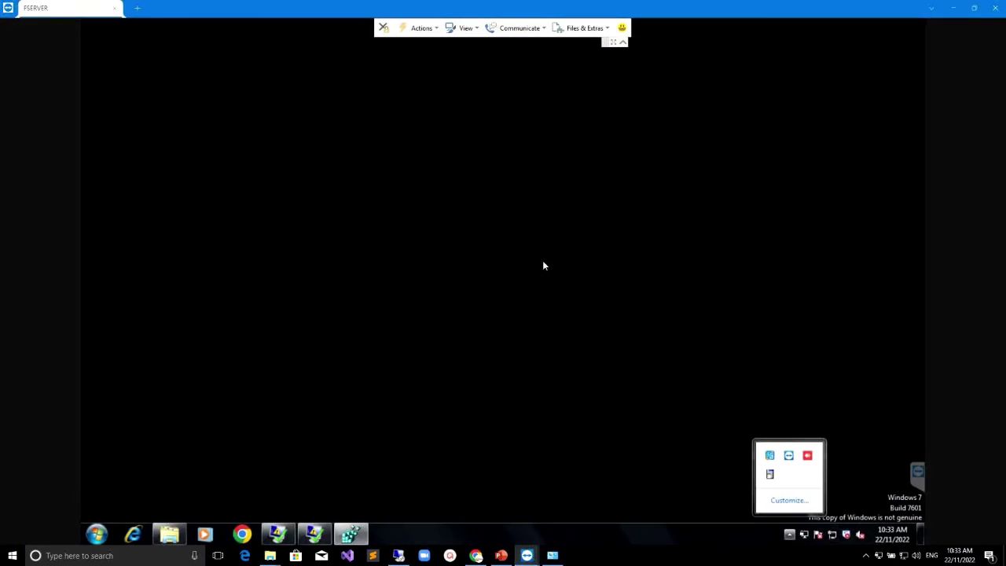
Step: Open the remote PC's Network and Sharing Center and view the Local Area Connection status
{"action": "right_click", "coordinate": [832, 537]}
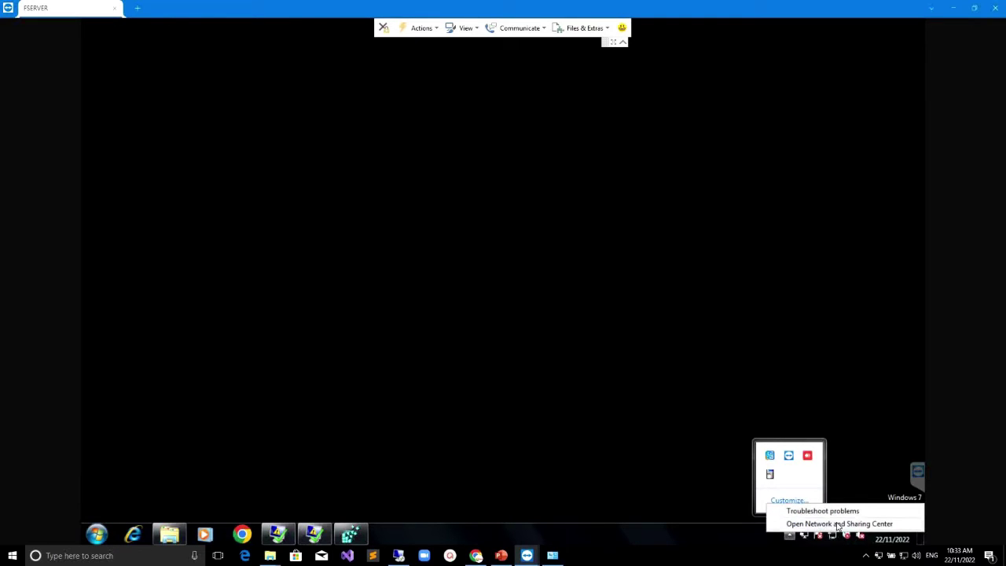
{"action": "left_click", "coordinate": [837, 523]}
{"action": "left_click_drag", "start_coordinate": [506, 143], "coordinate": [484, 84]}
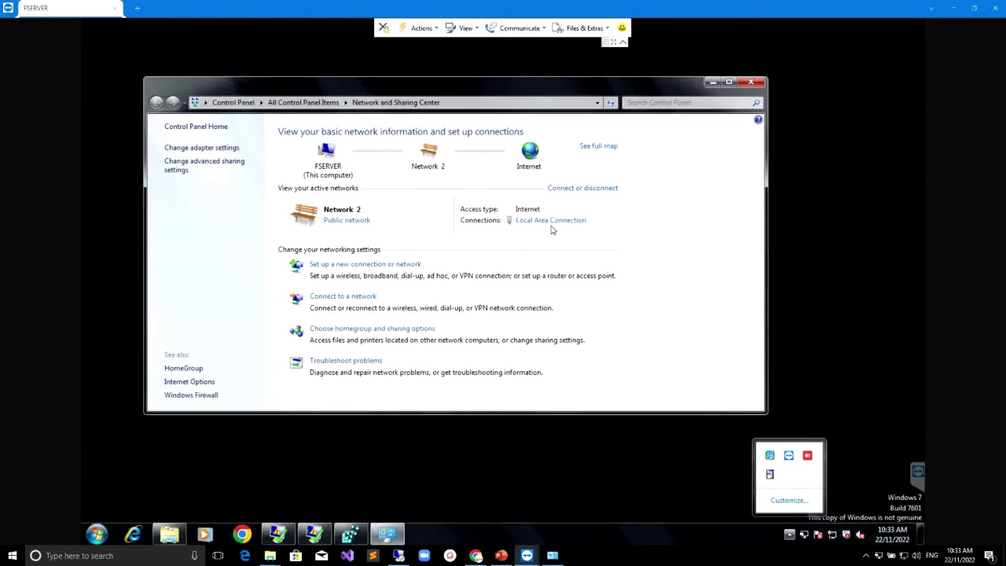
{"action": "left_click", "coordinate": [554, 225]}
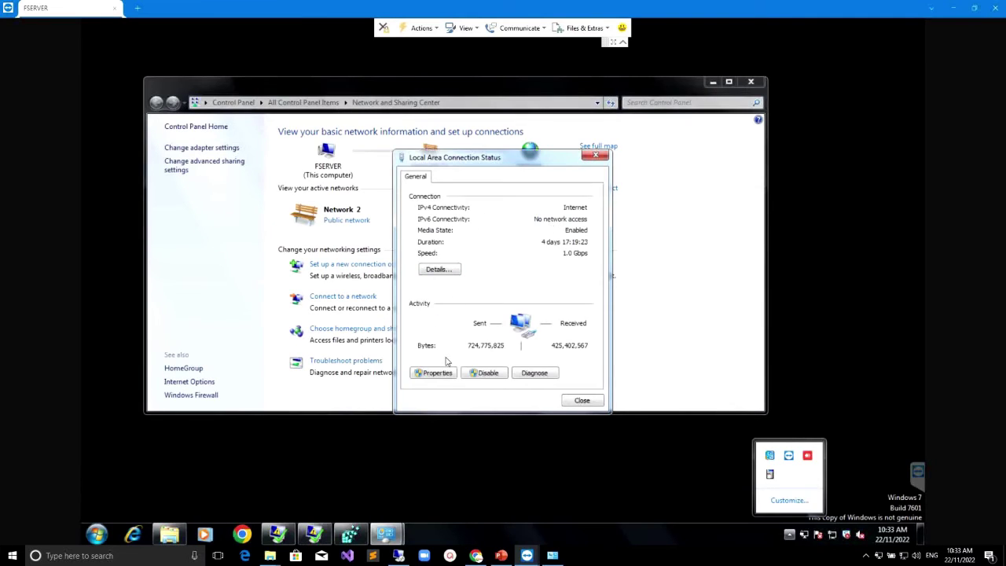
{"action": "left_click", "coordinate": [581, 400]}
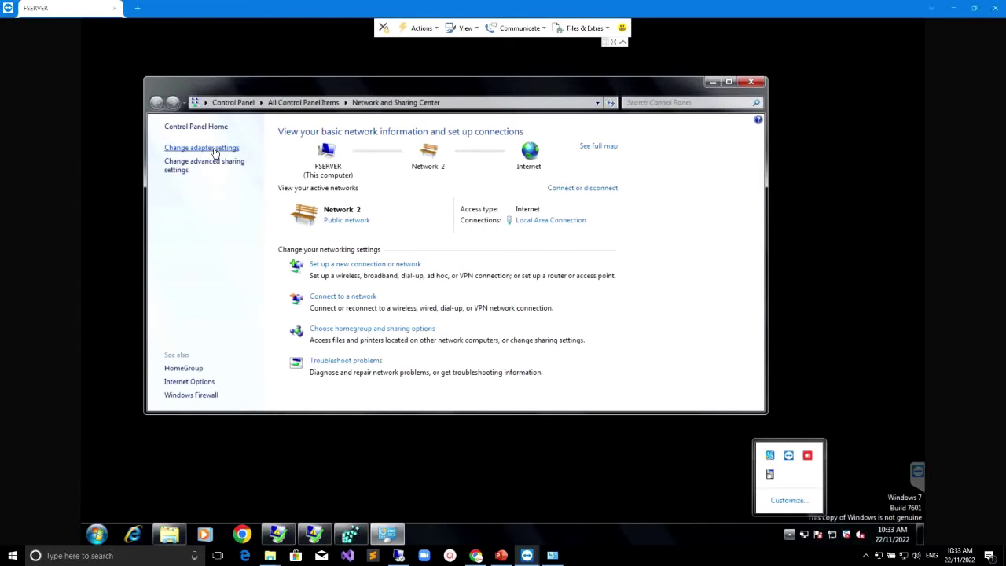
Step: Recheck the Local Area Connection status, then show the remote PC's network adapter list
{"action": "left_click", "coordinate": [213, 149]}
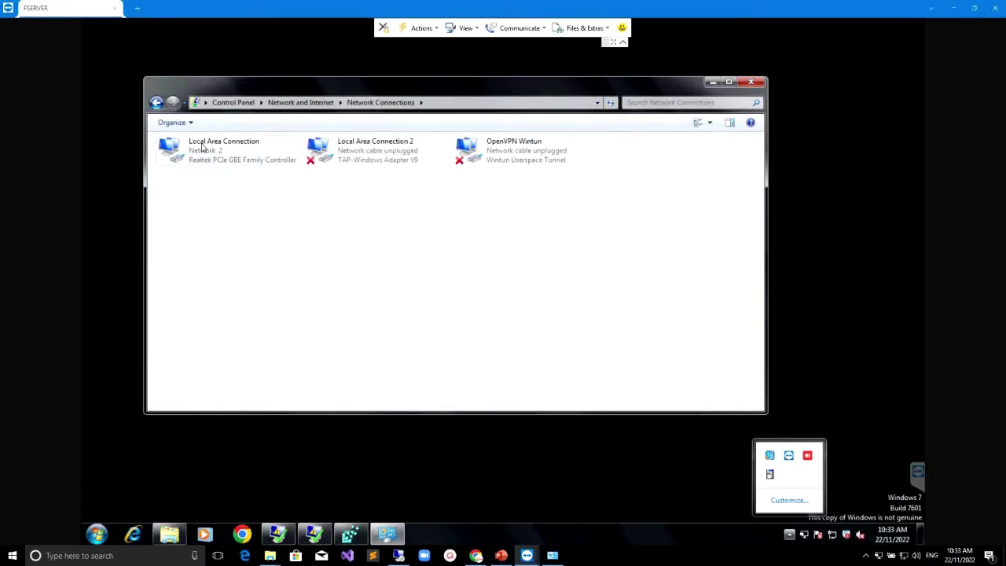
{"action": "left_click", "coordinate": [157, 102]}
{"action": "left_click", "coordinate": [545, 222]}
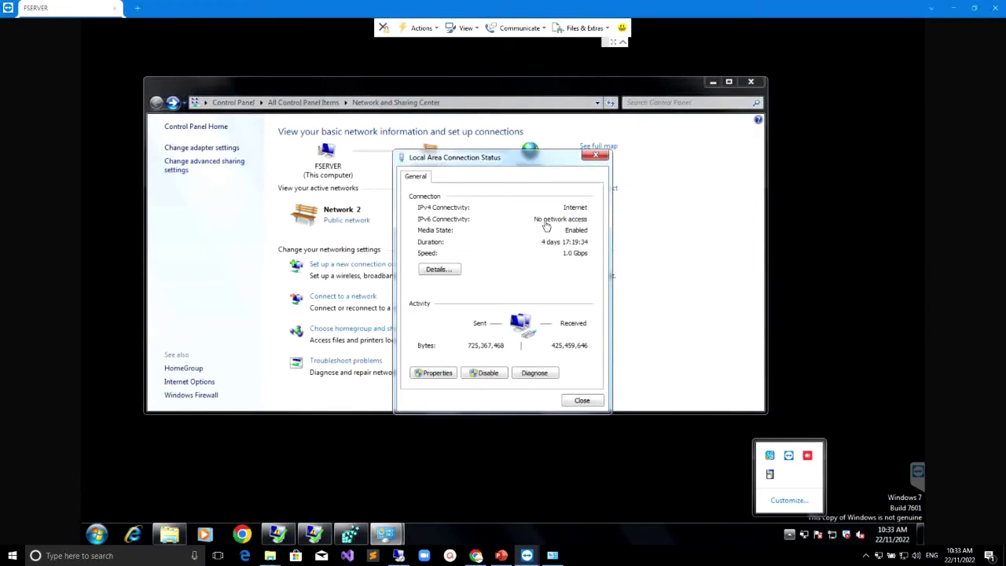
{"action": "left_click", "coordinate": [581, 402]}
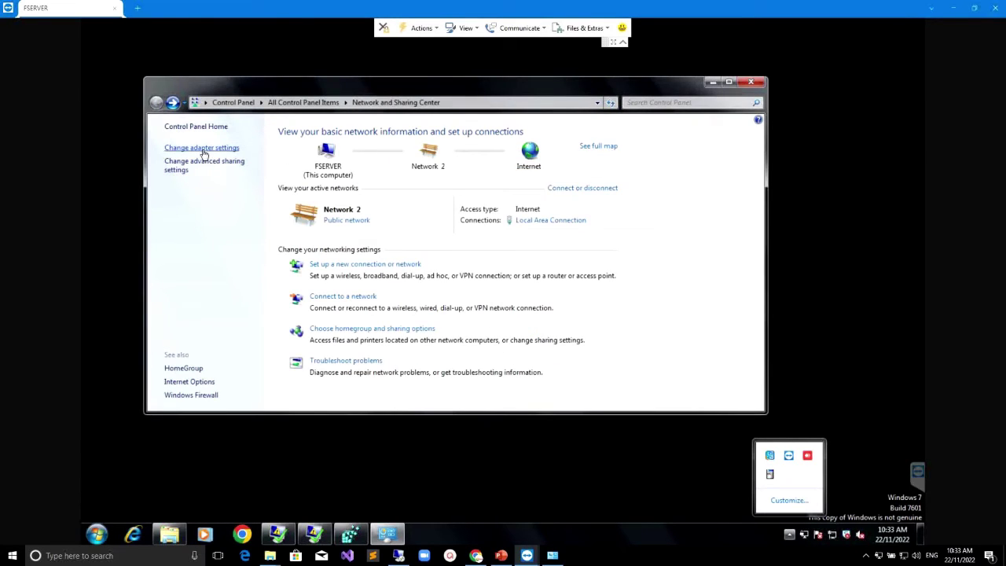
{"action": "left_click", "coordinate": [202, 148]}
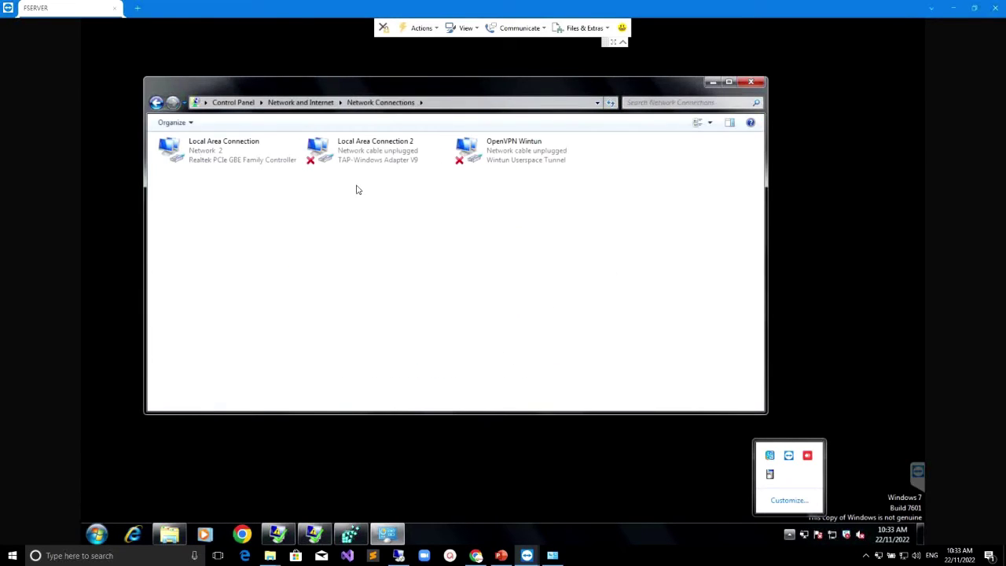
Step: Open the Local Area Connection's TCP/IPv4 properties, showing static IP 192.168.4.58
{"action": "left_click", "coordinate": [202, 152]}
{"action": "right_click", "coordinate": [201, 152]}
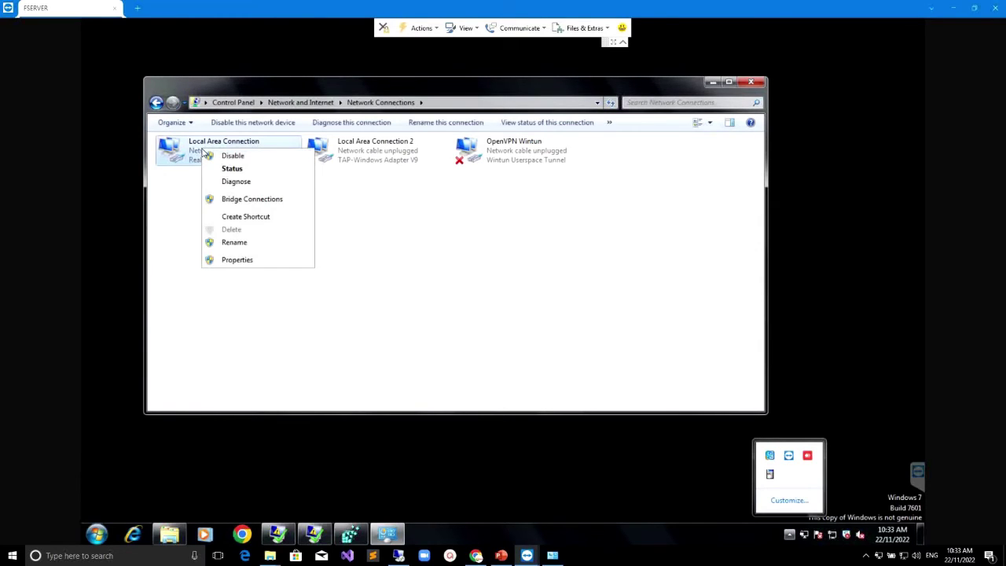
{"action": "left_click", "coordinate": [232, 261]}
{"action": "left_click_drag", "start_coordinate": [253, 135], "coordinate": [469, 147]}
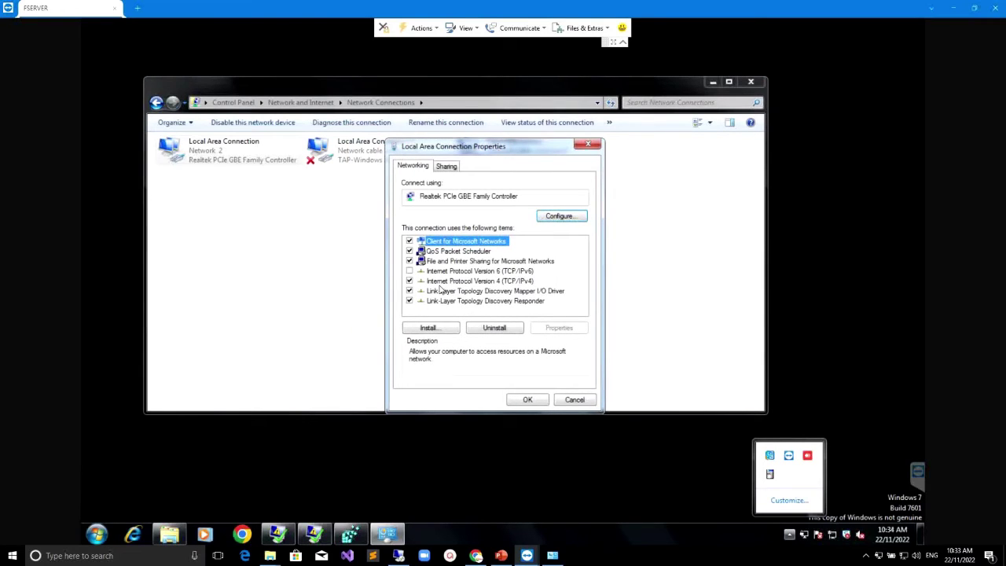
{"action": "left_click", "coordinate": [527, 282]}
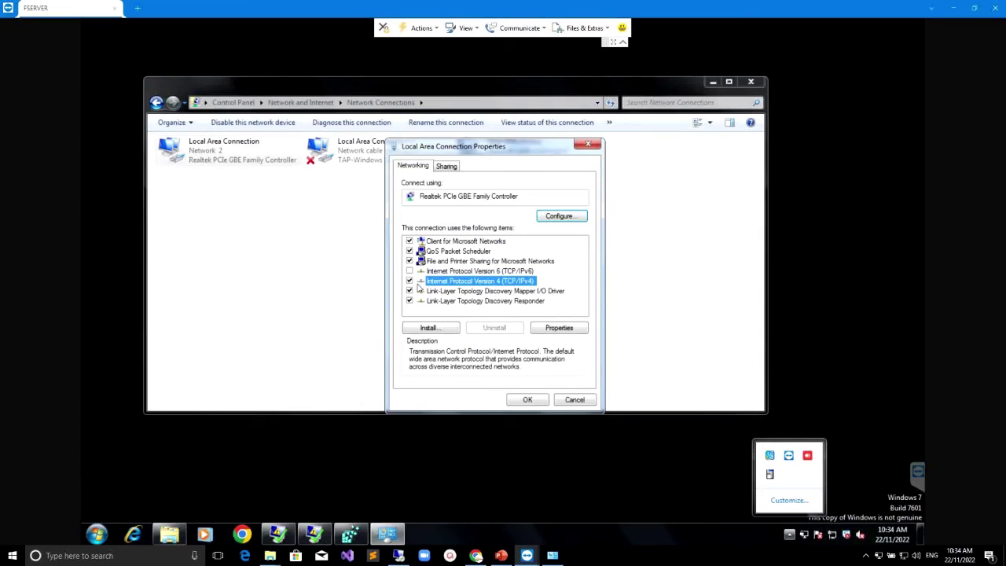
{"action": "left_click", "coordinate": [565, 329]}
{"action": "left_click_drag", "start_coordinate": [542, 194], "coordinate": [492, 205]}
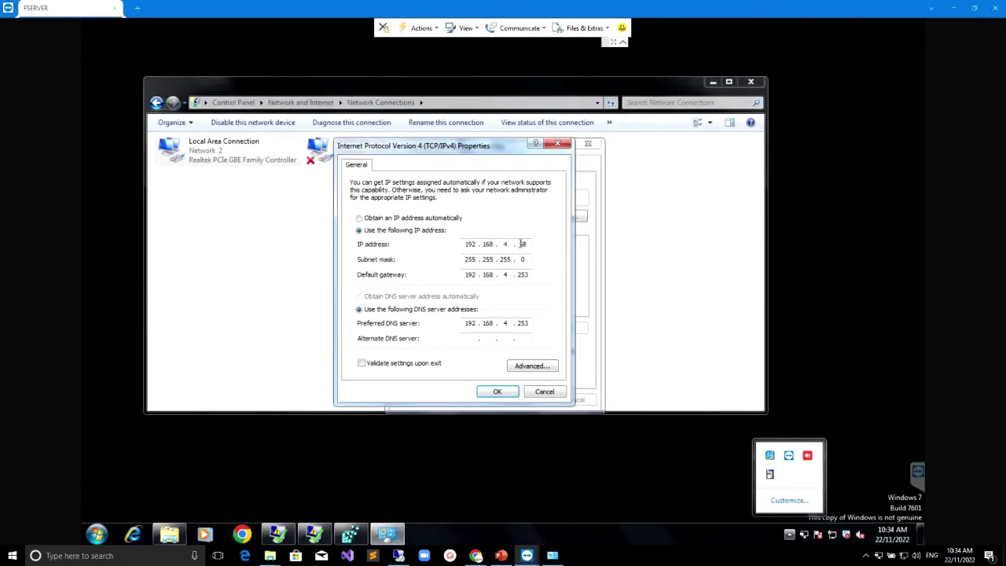
Step: Toggle IP and DNS to automatic, then back to manual, leaving only 192.168.4.58 entered
{"action": "left_click", "coordinate": [401, 222]}
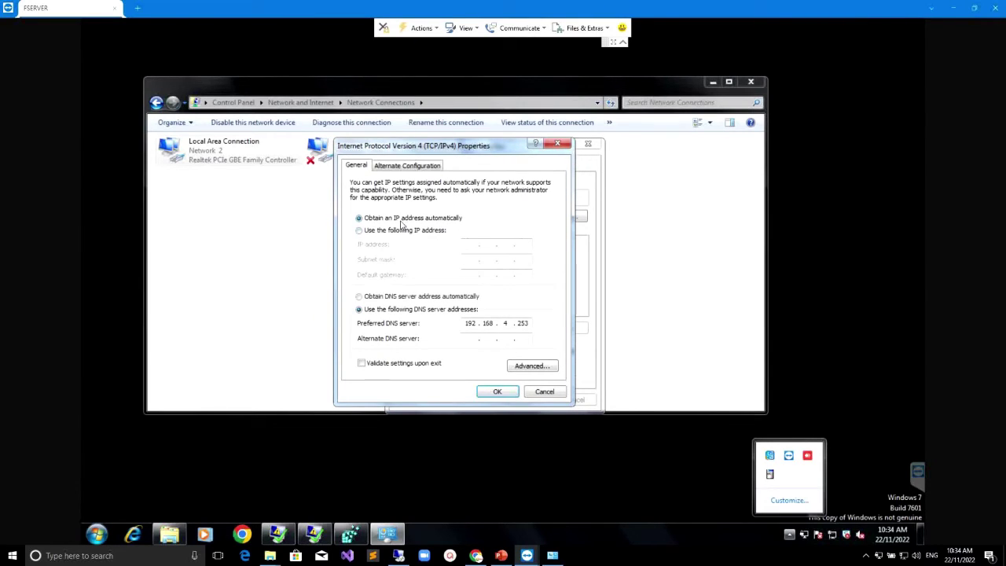
{"action": "left_click", "coordinate": [382, 298]}
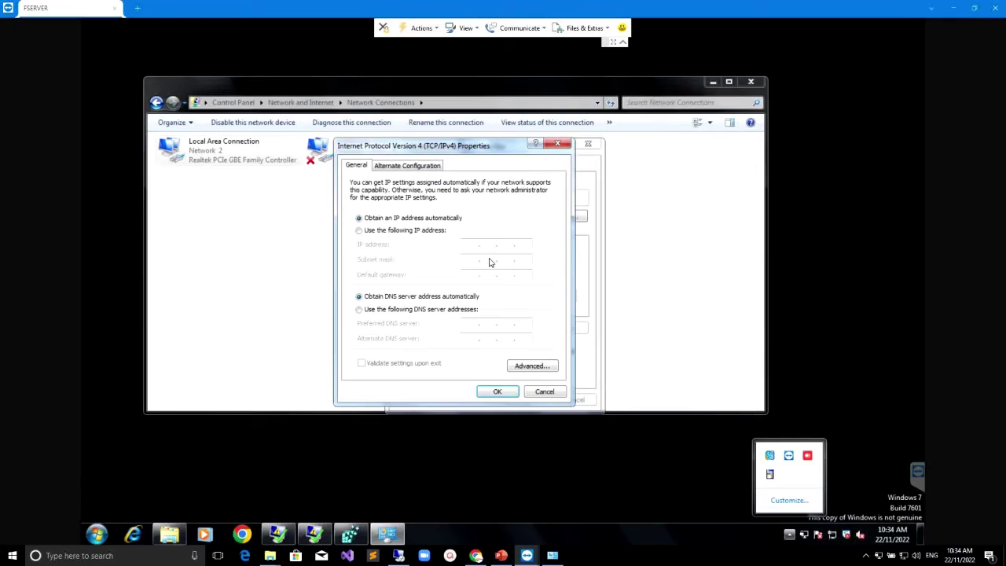
{"action": "left_click", "coordinate": [401, 231]}
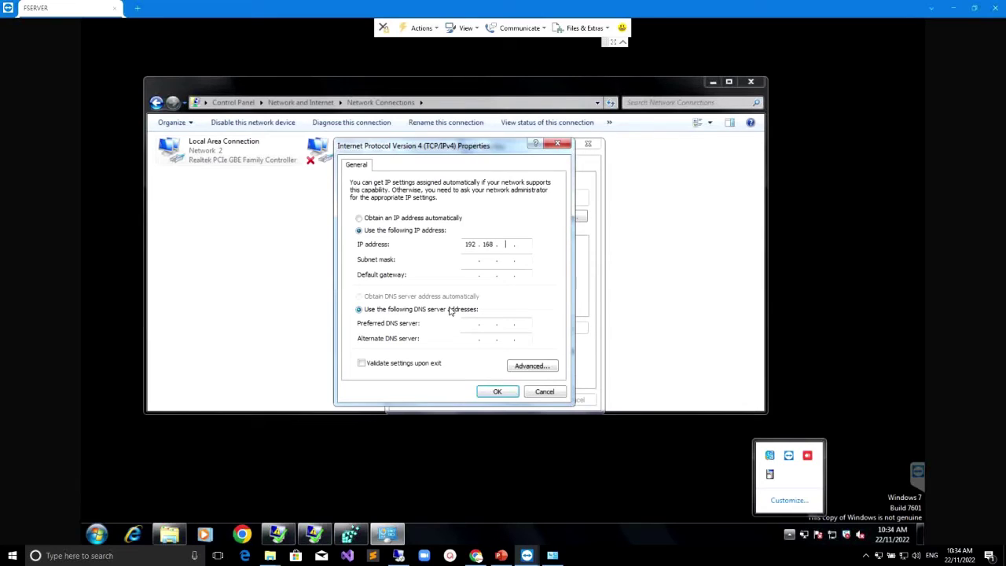
Step: Enter subnet mask 255.255.255.0 and begin editing the IP address and gateway octets
{"action": "left_click", "coordinate": [476, 259]}
{"action": "type", "text": "192.168.4.253"}
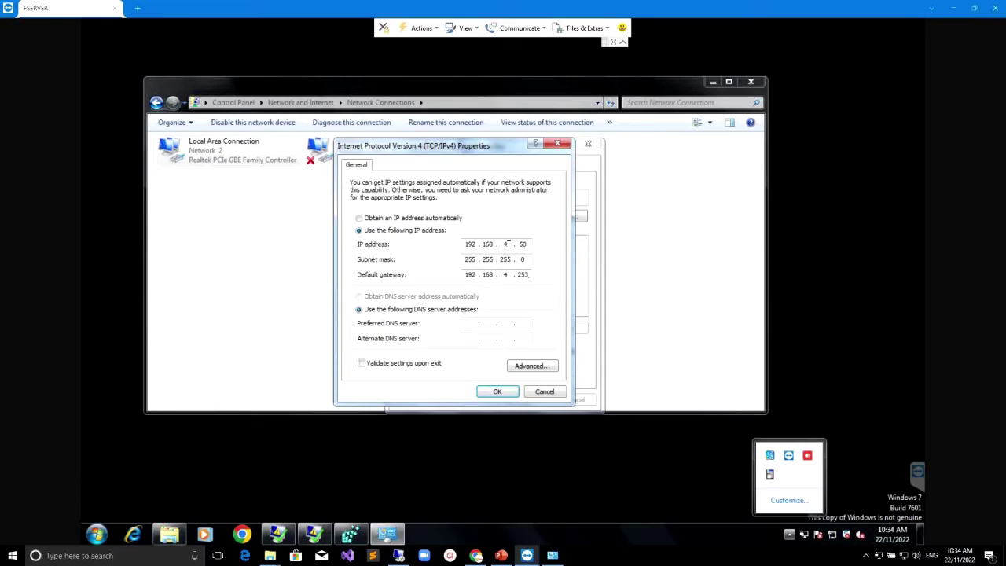
{"action": "double_click", "coordinate": [505, 244]}
{"action": "type", "text": "1.110"}
{"action": "left_click", "coordinate": [509, 244]}
{"action": "left_click", "coordinate": [511, 275]}
{"action": "type", "text": "1.1"}
{"action": "type", "text": "192"}
Step: Set gateway and preferred DNS to 192.168.4.253 and the IP address to 192.168.4.58
{"action": "double_click", "coordinate": [508, 326]}
{"action": "type", "text": "8"}
{"action": "double_click", "coordinate": [506, 323]}
{"action": "type", "text": "8"}
{"action": "type", "text": "4"}
{"action": "double_click", "coordinate": [511, 274]}
{"action": "type", "text": "253"}
{"action": "type", "text": "4"}
{"action": "double_click", "coordinate": [519, 323]}
{"action": "type", "text": "253"}
{"action": "left_click", "coordinate": [526, 244]}
{"action": "double_click", "coordinate": [470, 274]}
{"action": "double_click", "coordinate": [522, 243]}
{"action": "type", "text": "58"}
Step: Save the IPv4 settings, close the adapter properties, and return to the router's port forwarding page
{"action": "left_click", "coordinate": [497, 391]}
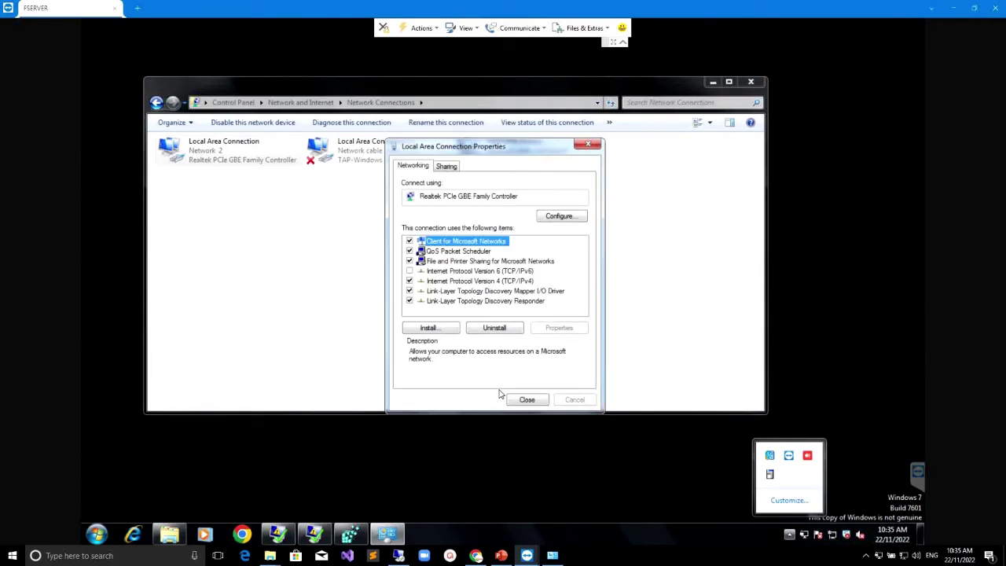
{"action": "left_click", "coordinate": [520, 398]}
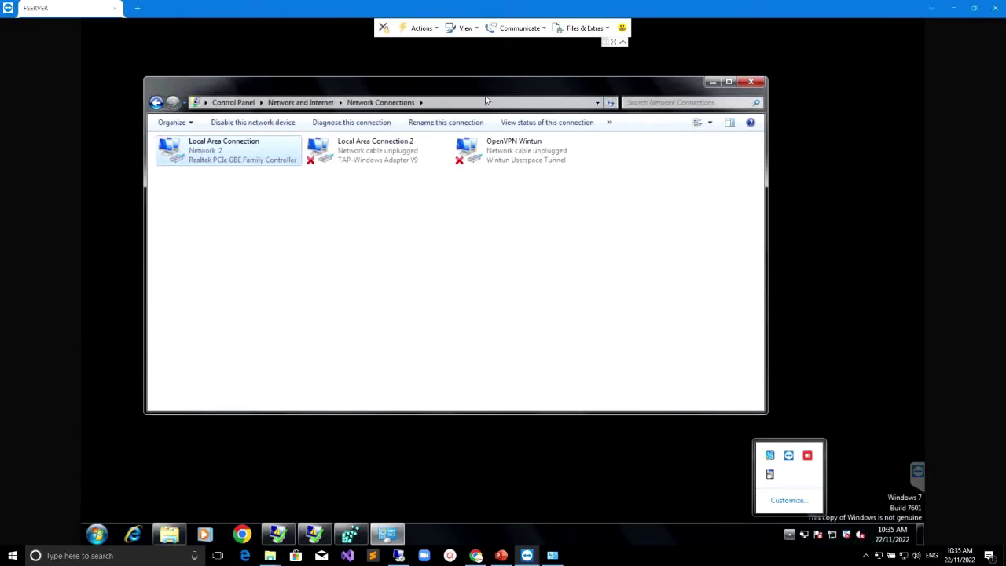
{"action": "left_click_drag", "start_coordinate": [489, 90], "coordinate": [482, 99]}
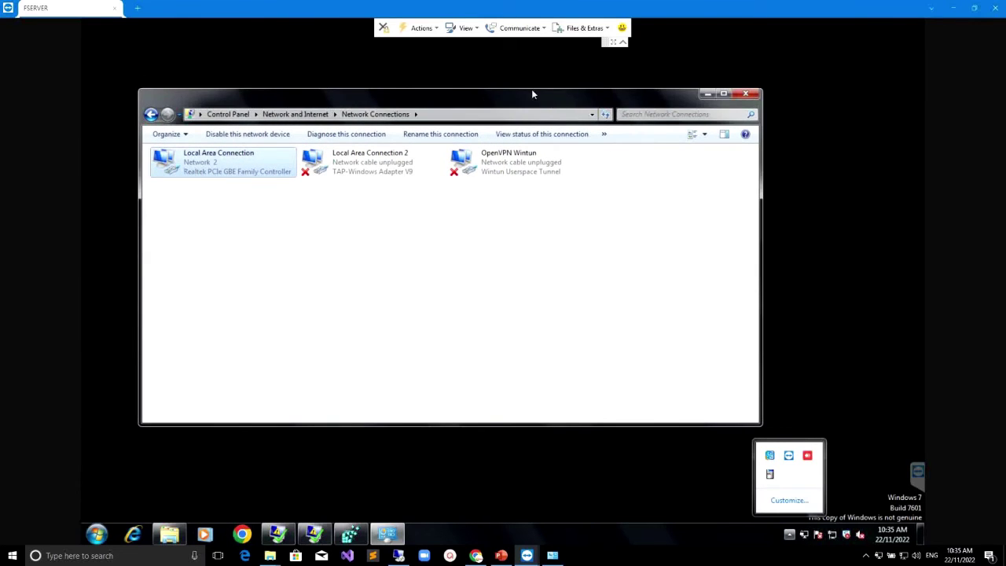
{"action": "left_click", "coordinate": [475, 555]}
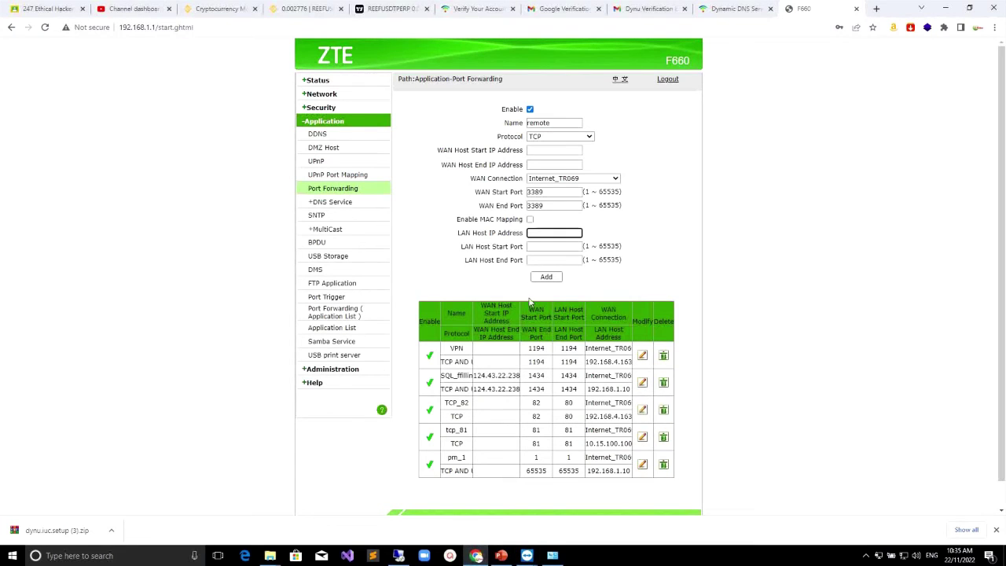
Step: Forward to LAN host 192.168.4.58 with start and end port 3389, then close the router page
{"action": "left_click", "coordinate": [536, 231]}
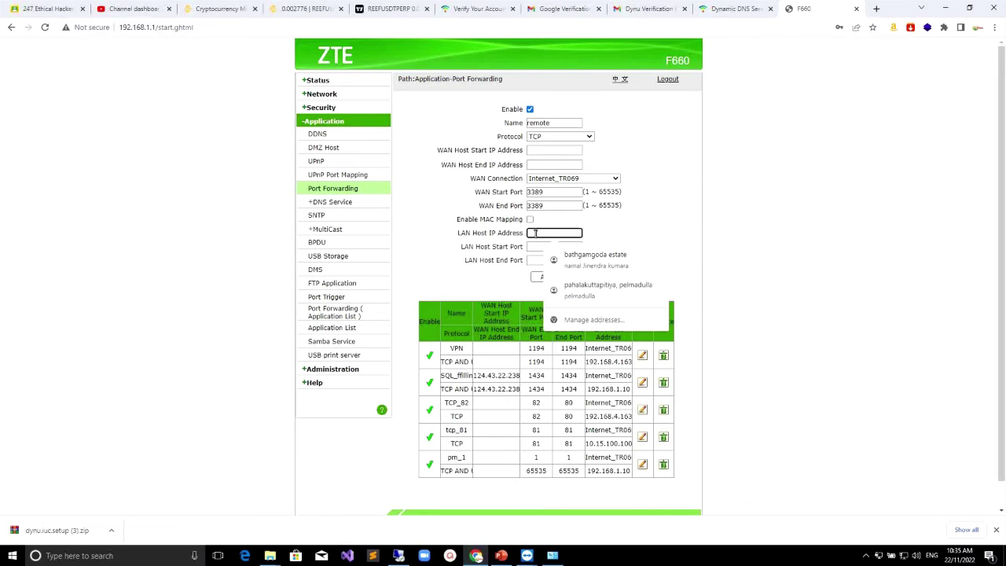
{"action": "type", "text": "1"}
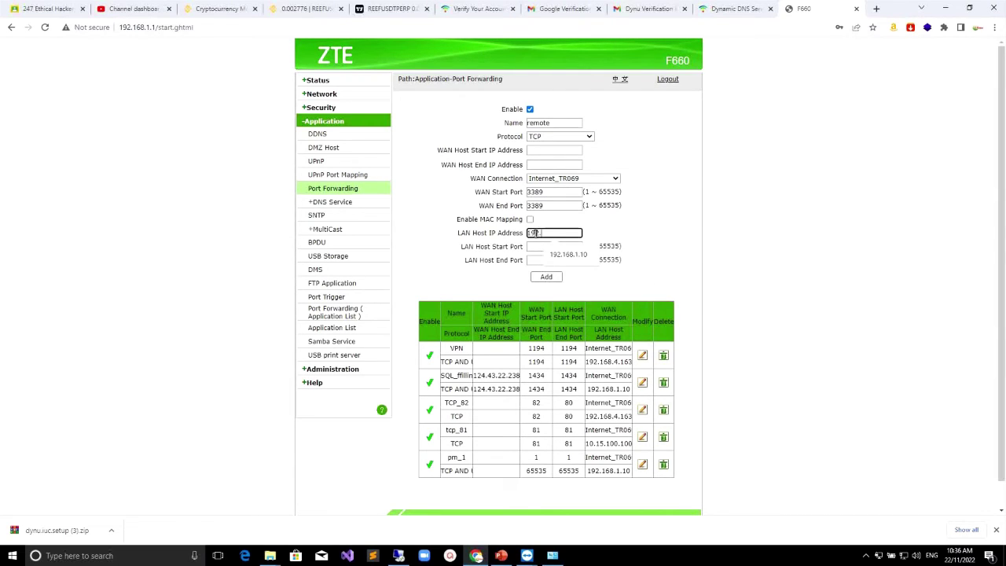
{"action": "type", "text": "92.168.4.58"}
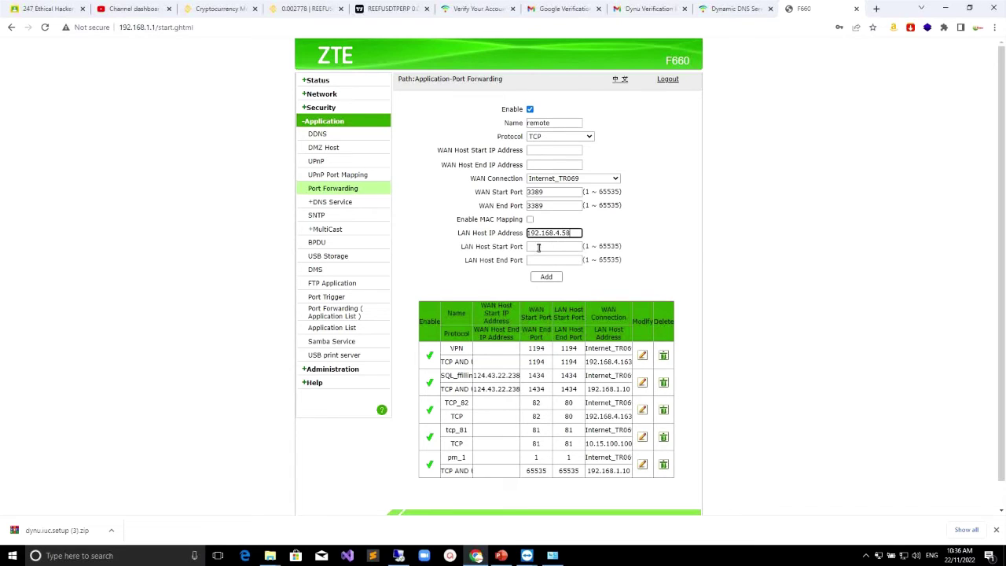
{"action": "left_click", "coordinate": [537, 247]}
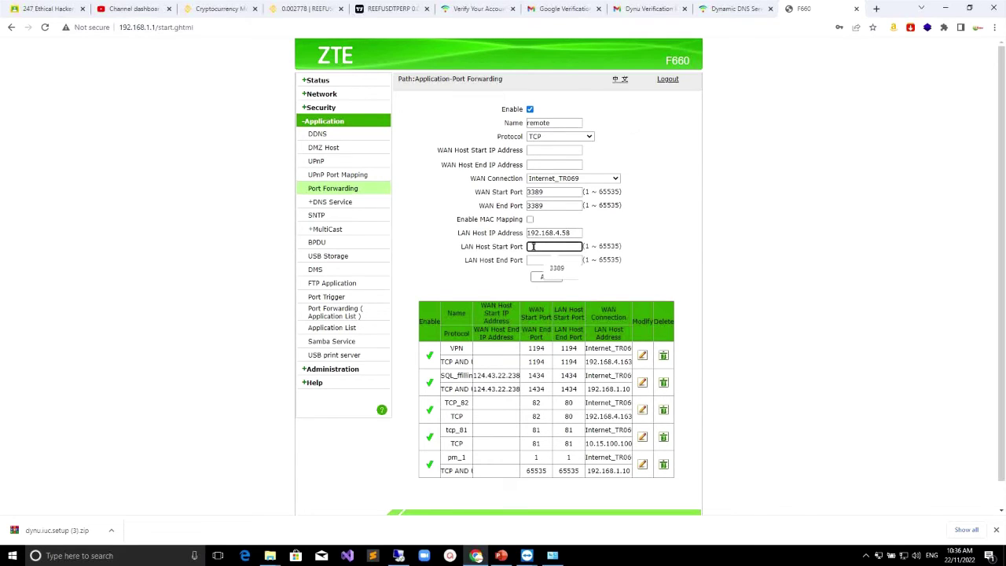
{"action": "type", "text": "3389"}
{"action": "left_click", "coordinate": [557, 260]}
{"action": "type", "text": "3389"}
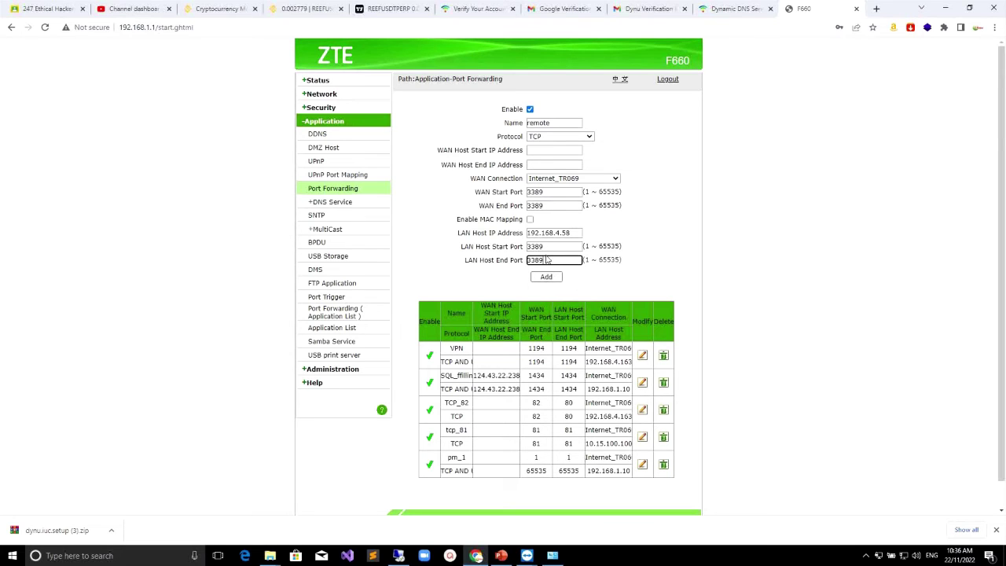
{"action": "scroll", "coordinate": [566, 348], "scroll_direction": "down", "scroll_amount": 1}
{"action": "scroll", "coordinate": [567, 348], "scroll_direction": "up", "scroll_amount": 1}
{"action": "left_click", "coordinate": [613, 288]}
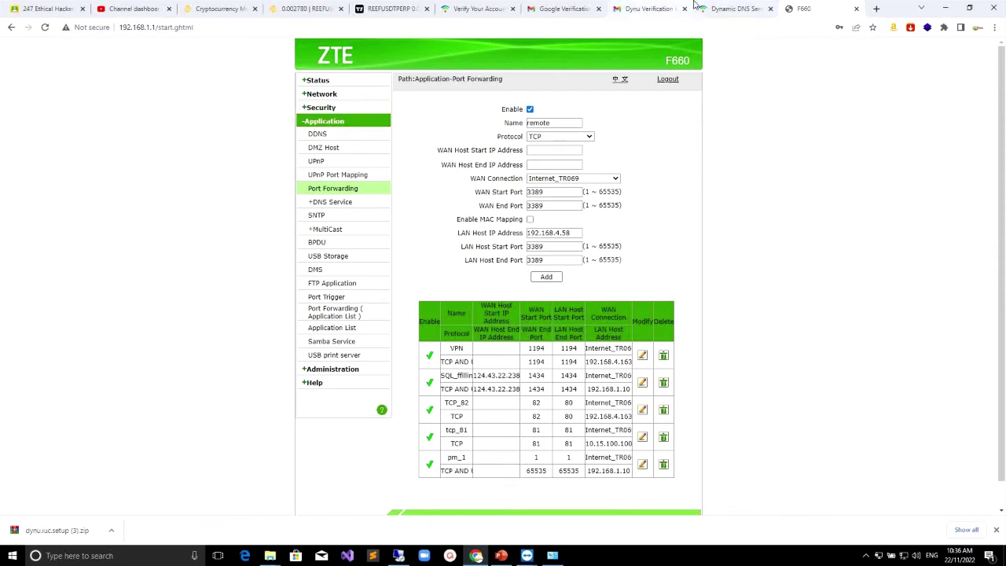
{"action": "left_click", "coordinate": [856, 9]}
Step: Minimise Chrome and TeamViewer, then connect Remote Desktop to the Dynu hostname remotedesk.ddnsfree.com
{"action": "left_click", "coordinate": [945, 8]}
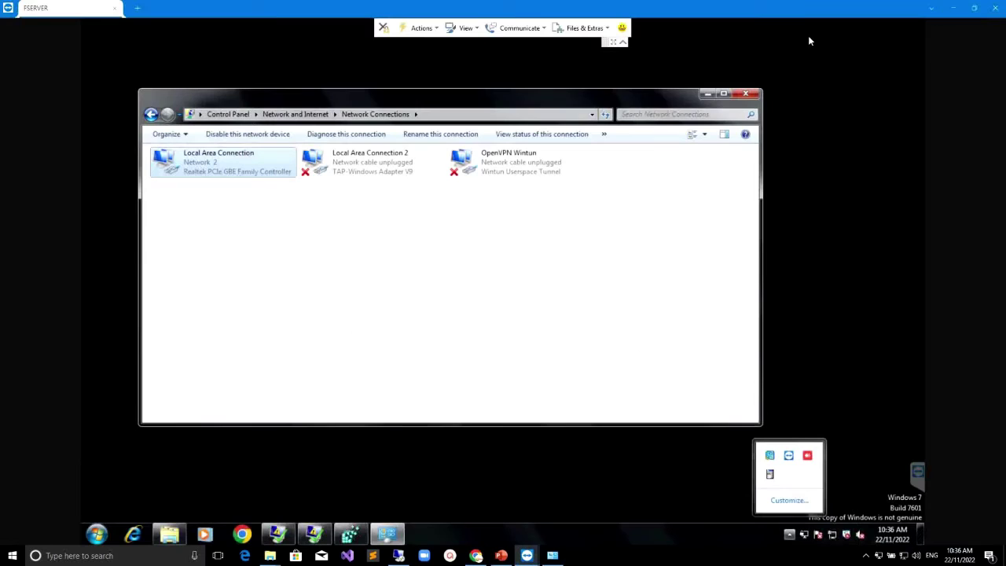
{"action": "left_click", "coordinate": [951, 7]}
{"action": "left_click", "coordinate": [429, 198]}
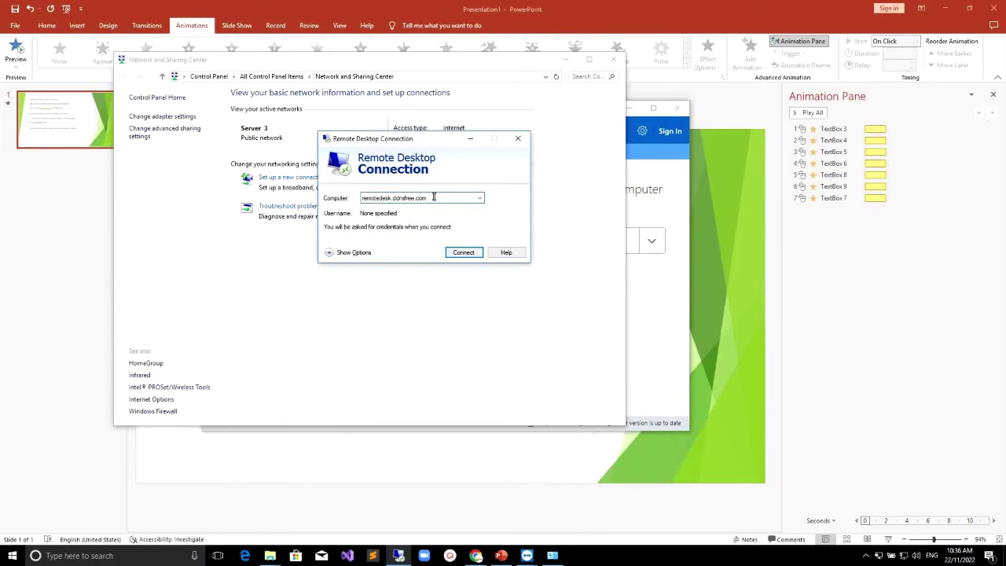
{"action": "left_click", "coordinate": [463, 252]}
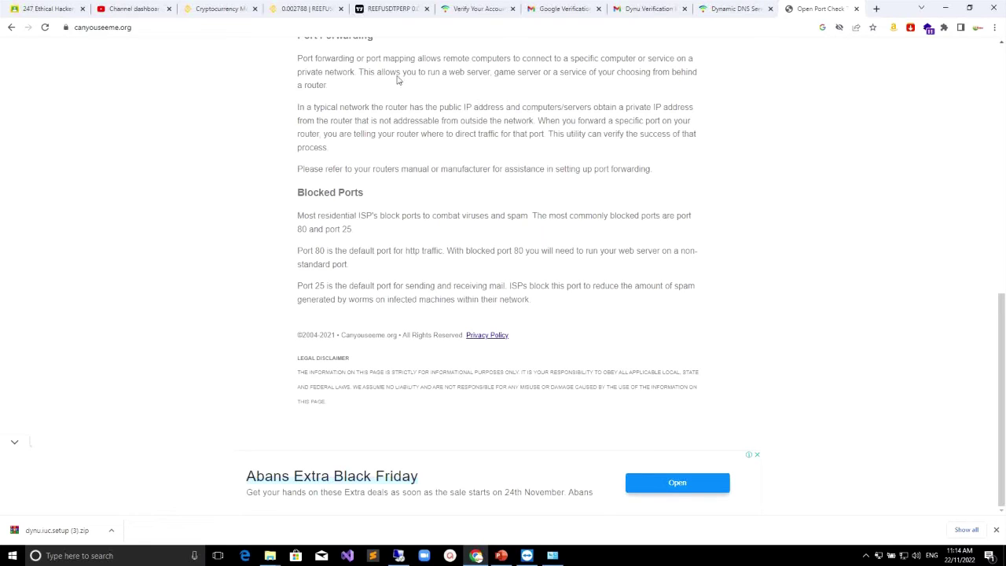
Step: Search Google for 'canyouseeme' to reach the CanYouSeeMe.org port checker
{"action": "left_click", "coordinate": [11, 28]}
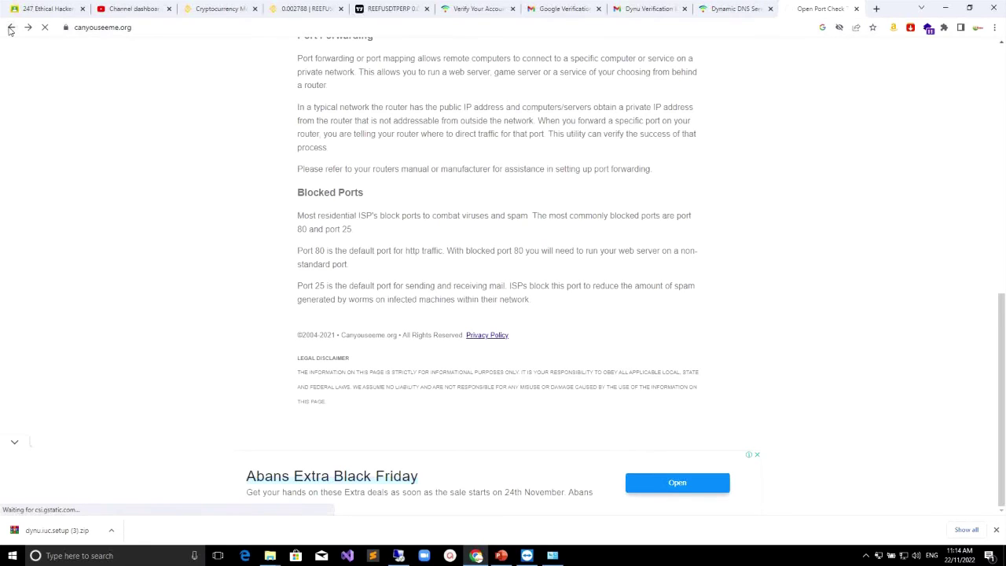
{"action": "left_click", "coordinate": [197, 29]}
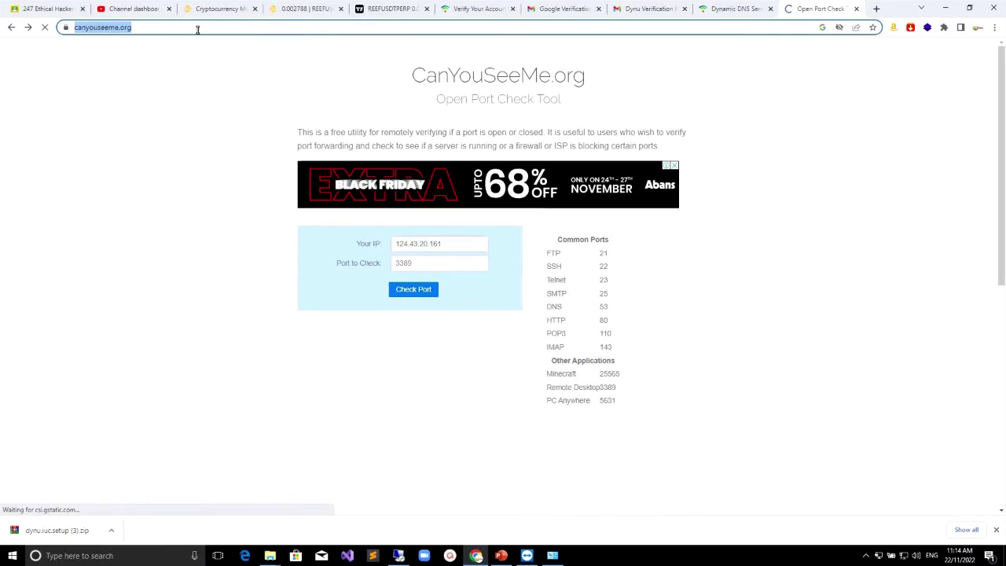
{"action": "type", "text": "www"}
{"action": "key", "text": "Return"}
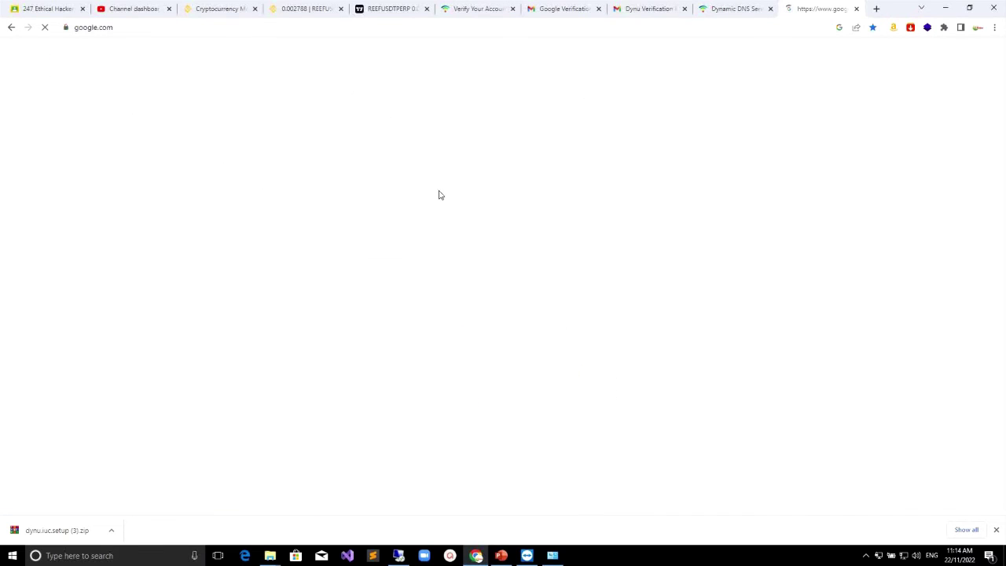
{"action": "left_click", "coordinate": [460, 244]}
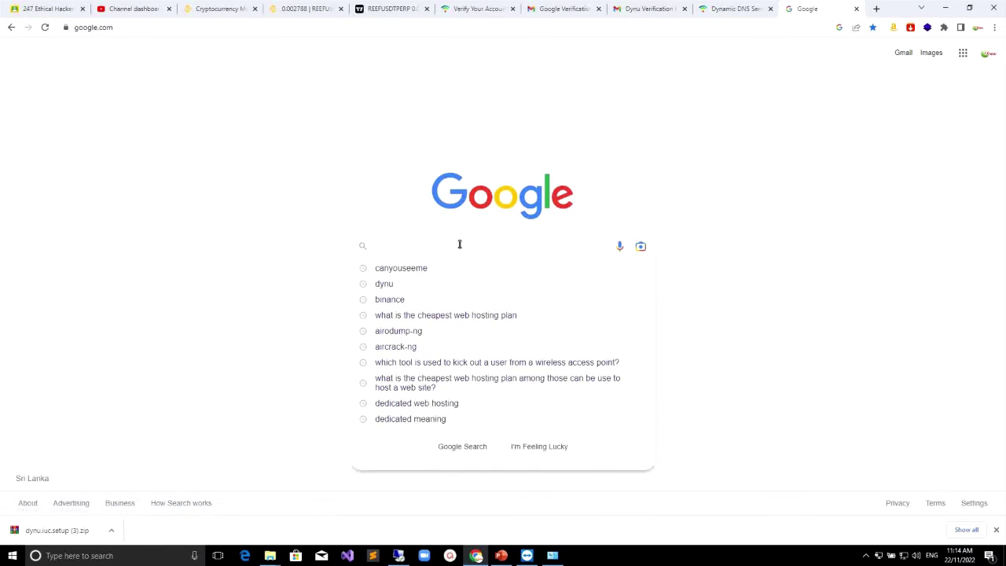
{"action": "type", "text": "can"}
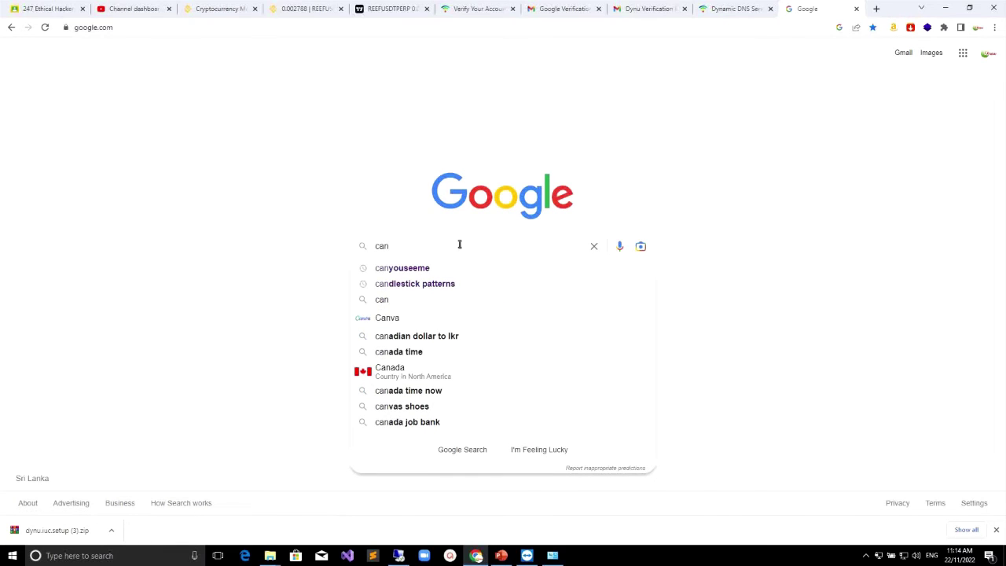
{"action": "type", "text": "youseeme"}
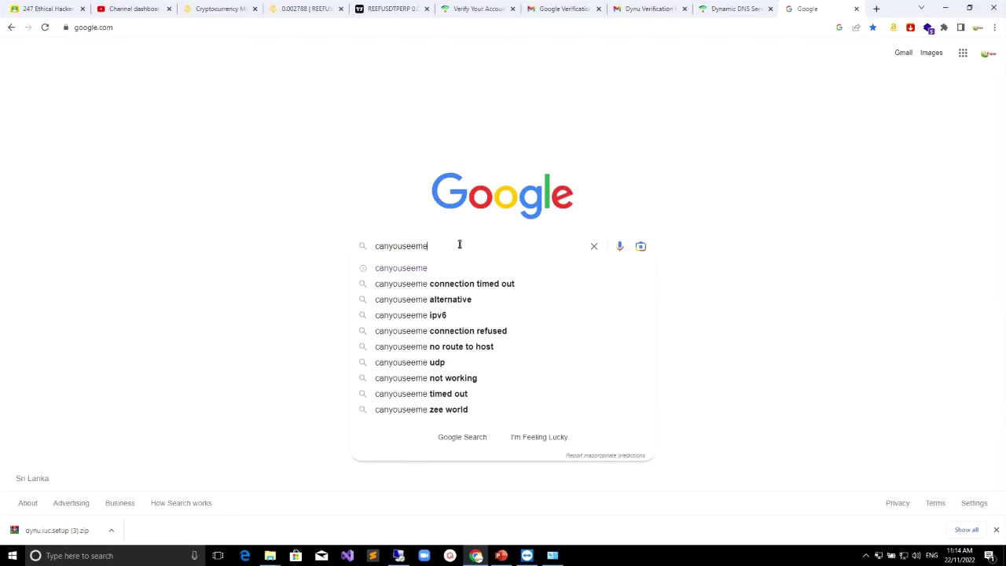
{"action": "key", "text": "Return"}
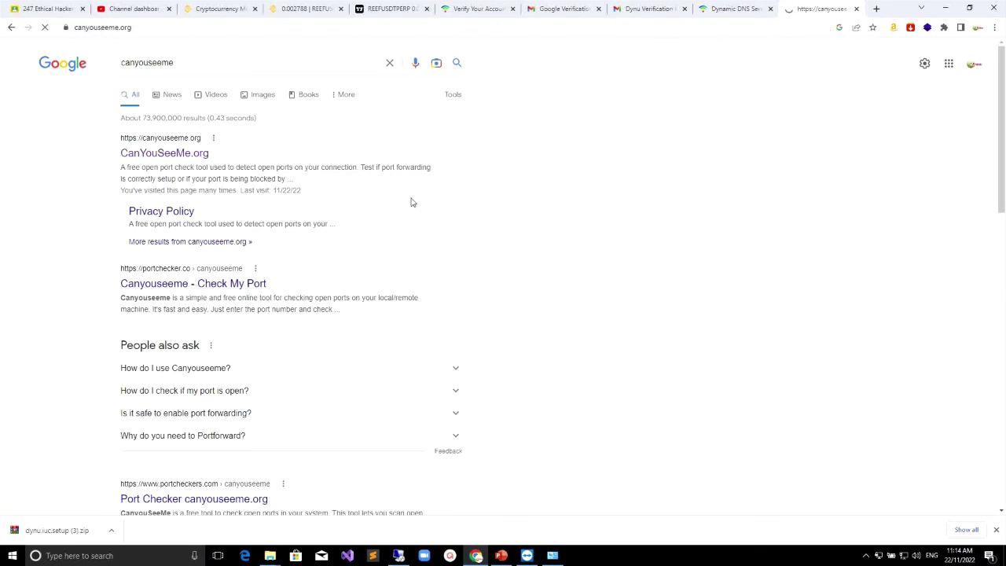
Step: Check port 3389 instead of 80 and confirm the Success result
{"action": "double_click", "coordinate": [409, 262]}
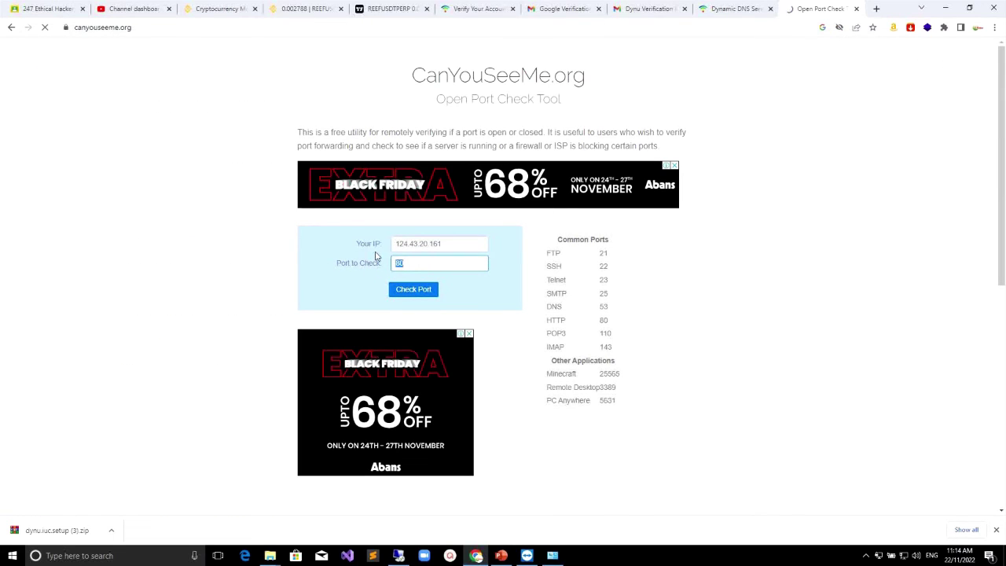
{"action": "type", "text": "3389"}
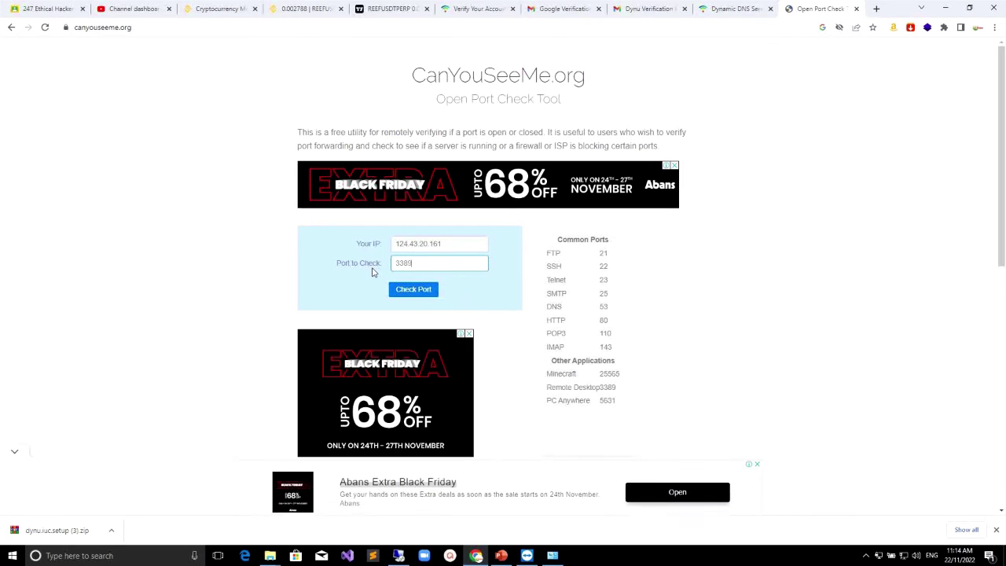
{"action": "left_click", "coordinate": [414, 289]}
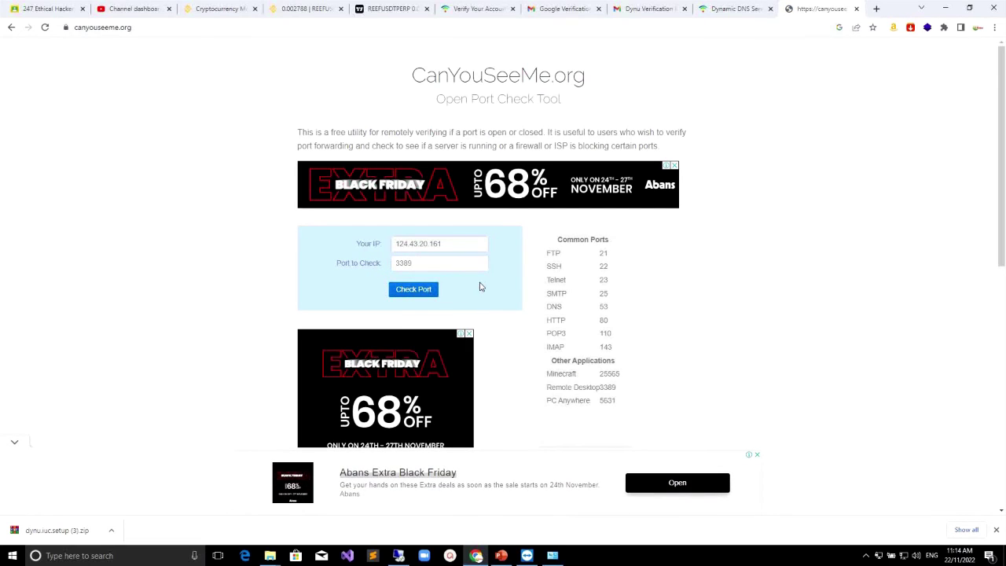
{"action": "left_click_drag", "start_coordinate": [316, 247], "coordinate": [358, 249]}
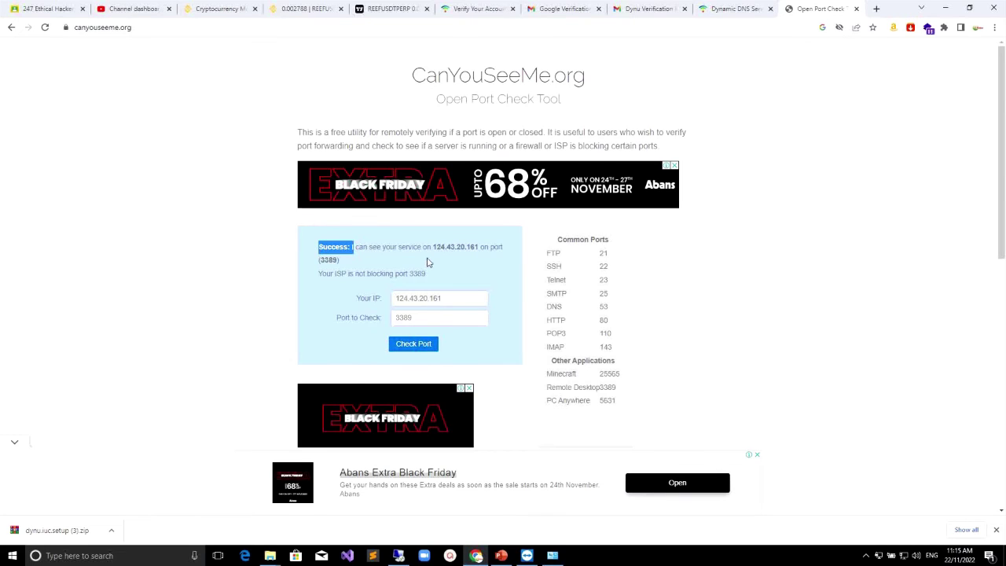
{"action": "scroll", "coordinate": [649, 318], "scroll_direction": "down", "scroll_amount": 2}
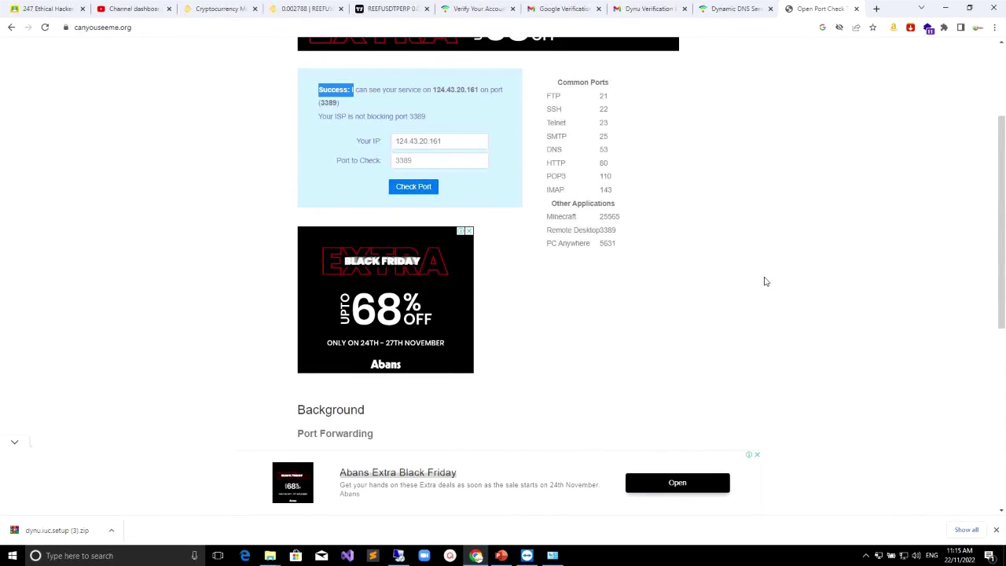
{"action": "scroll", "coordinate": [763, 275], "scroll_direction": "up", "scroll_amount": 2}
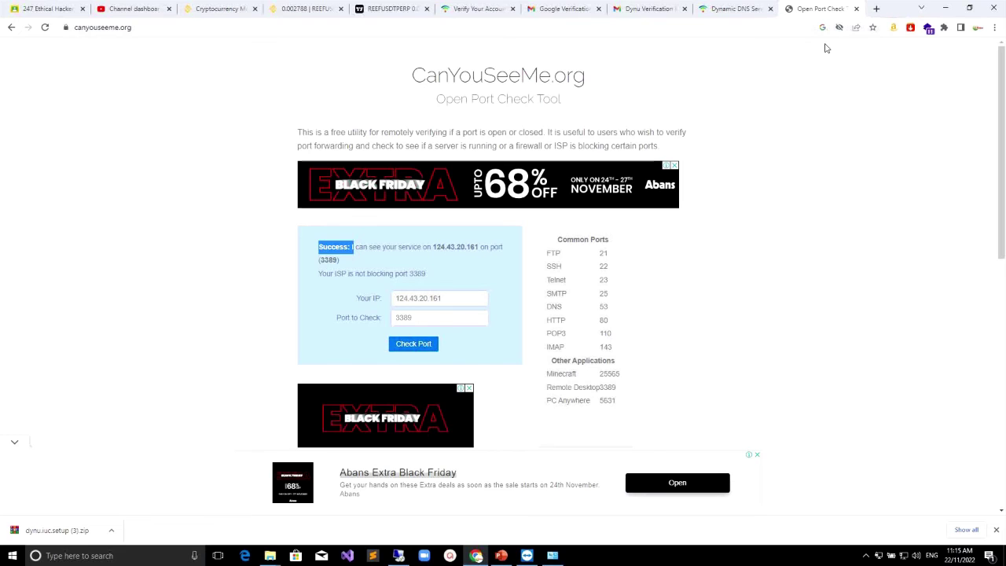
Step: Bring the remote session's Dynu IP Update Client into view and reposition it
{"action": "left_click", "coordinate": [865, 558]}
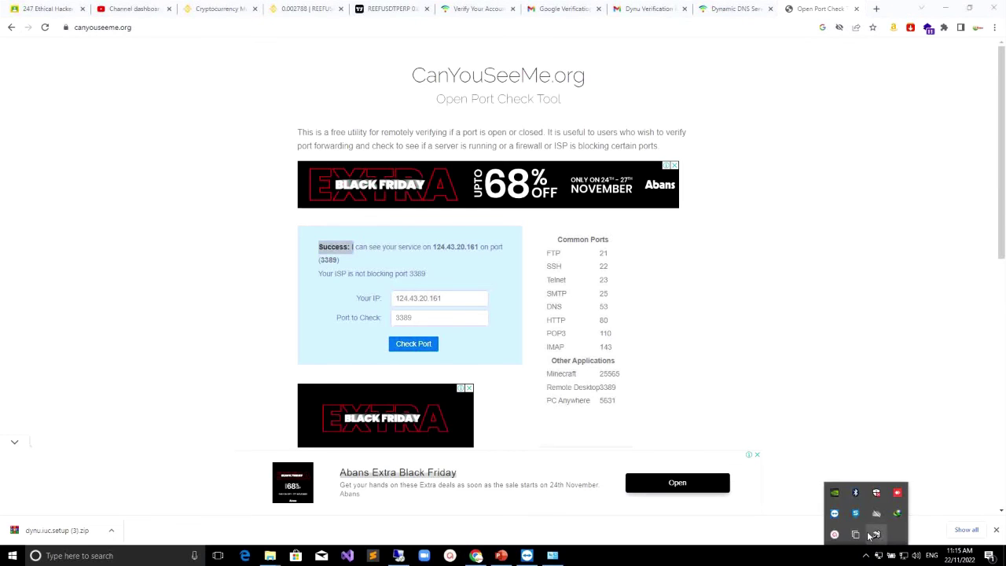
{"action": "left_click", "coordinate": [835, 534]}
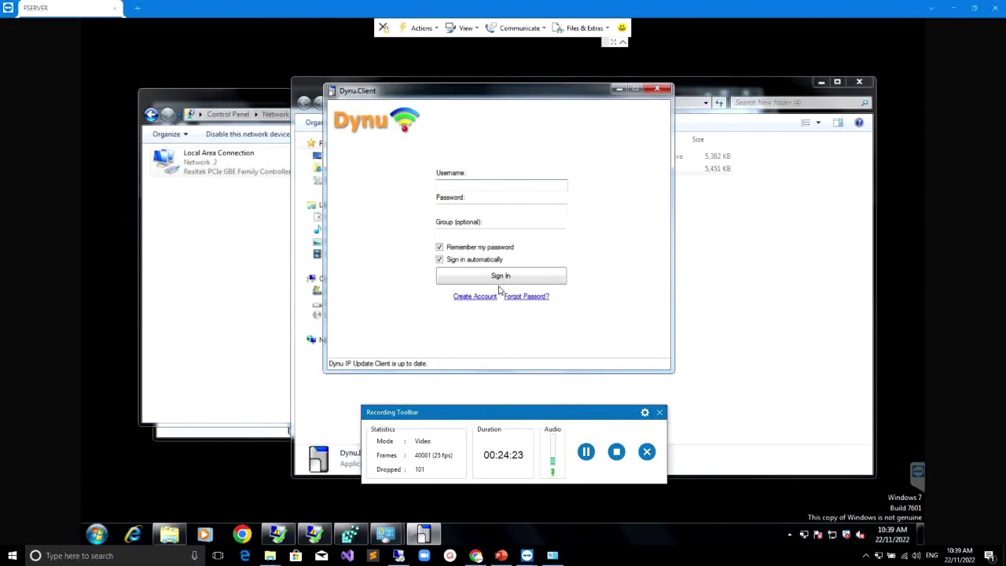
{"action": "left_click_drag", "start_coordinate": [505, 89], "coordinate": [595, 103]}
{"action": "left_click", "coordinate": [567, 193]}
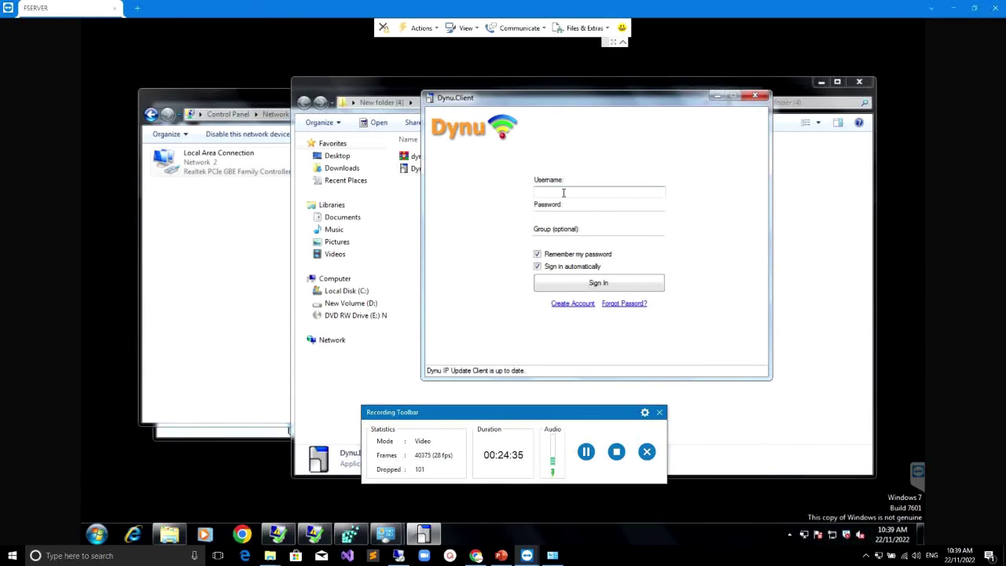
{"action": "left_click", "coordinate": [659, 412]}
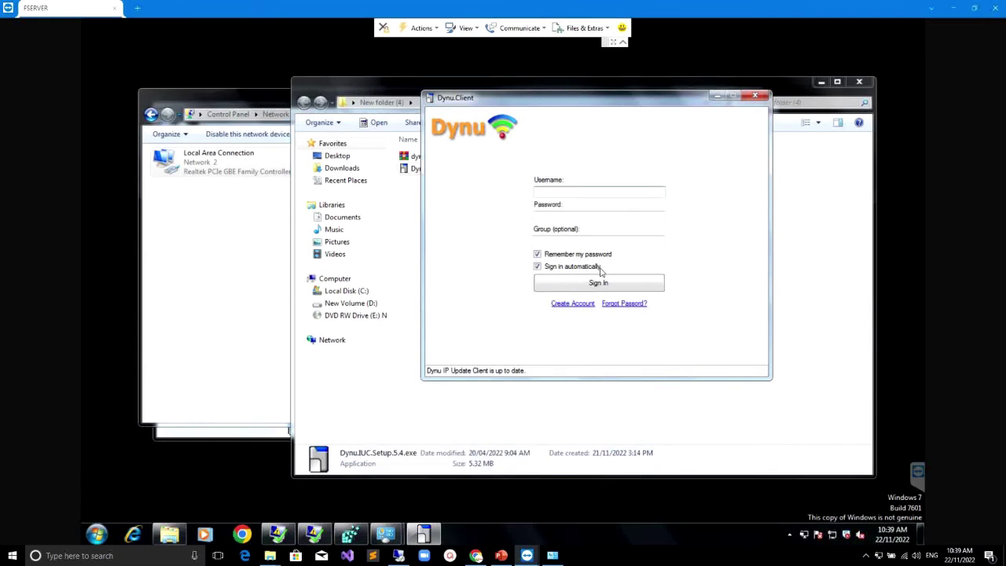
Step: Sign in with the Dynu username and password, then close the client after the GOOD update
{"action": "left_click", "coordinate": [555, 192]}
{"action": "type", "text": "namalk"}
{"action": "left_click", "coordinate": [573, 216]}
{"action": "type", "text": "••"}
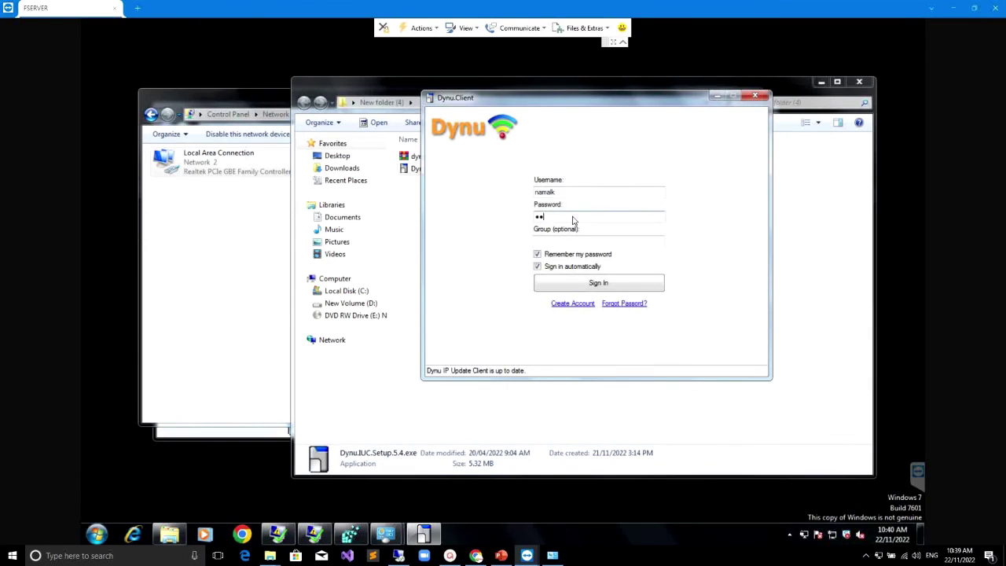
{"action": "left_click", "coordinate": [598, 284]}
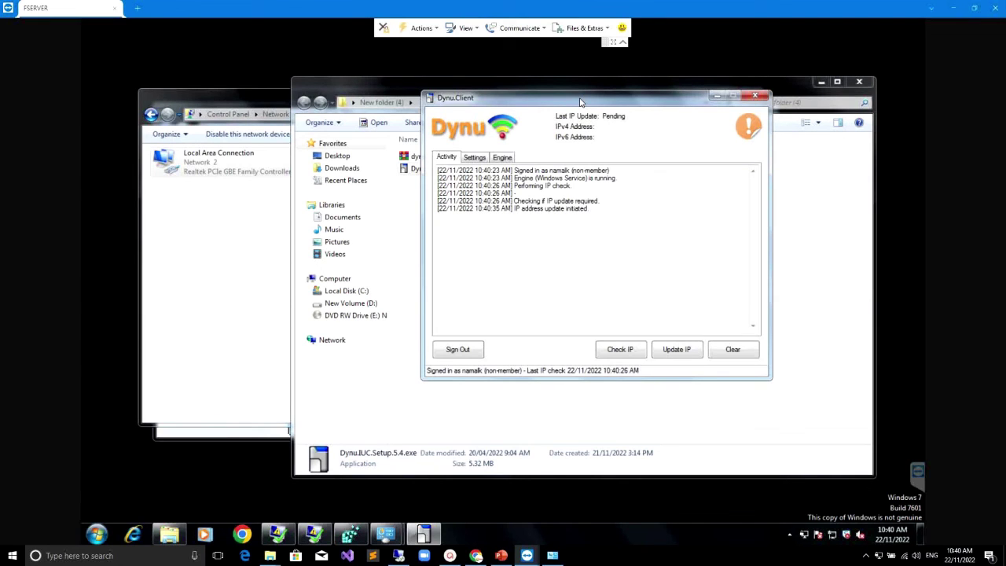
{"action": "left_click_drag", "start_coordinate": [580, 102], "coordinate": [714, 157]}
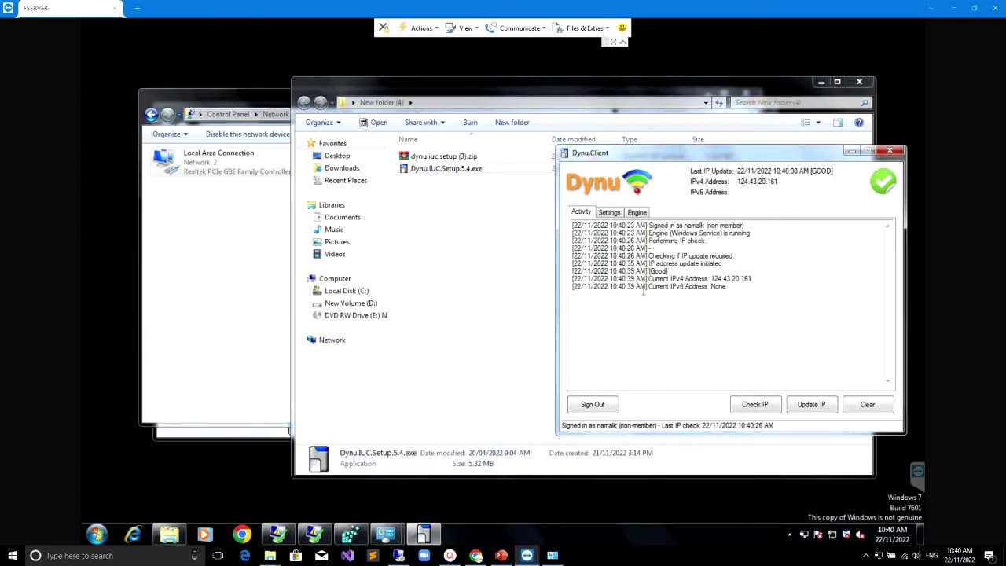
{"action": "left_click", "coordinate": [852, 151]}
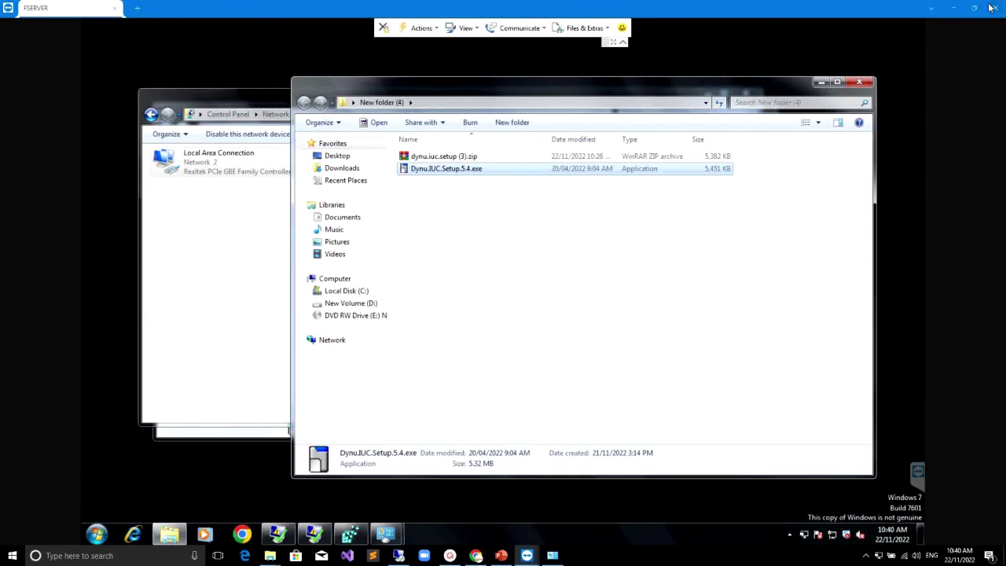
Step: Hide TeamViewer and start the Remote Desktop connection to remetedesk.ddnsfree.com
{"action": "left_click", "coordinate": [957, 8]}
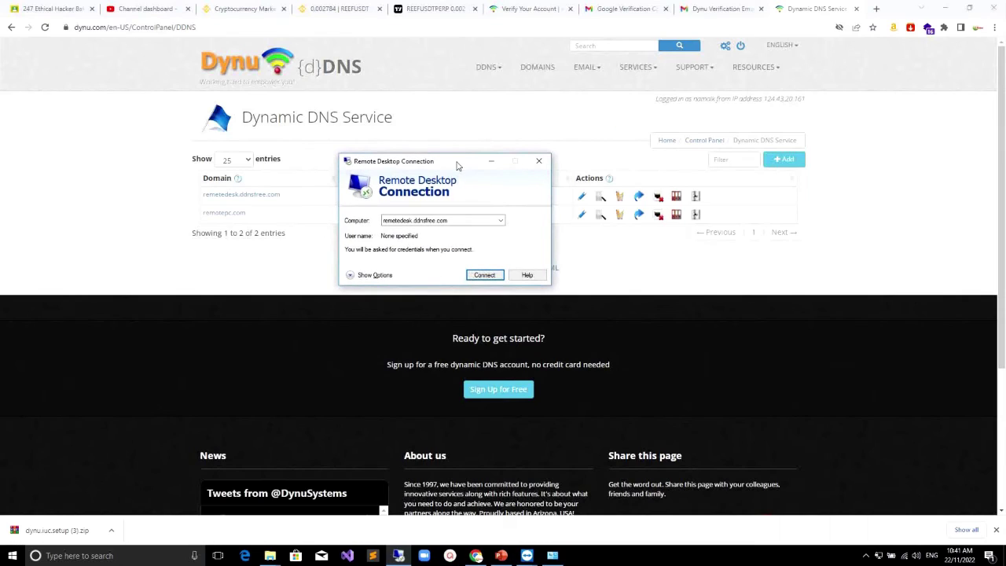
{"action": "mouse_move", "coordinate": [447, 162]}
{"action": "left_mouse_down"}
{"action": "mouse_move", "coordinate": [456, 157]}
{"action": "mouse_move", "coordinate": [444, 157]}
{"action": "left_mouse_up"}
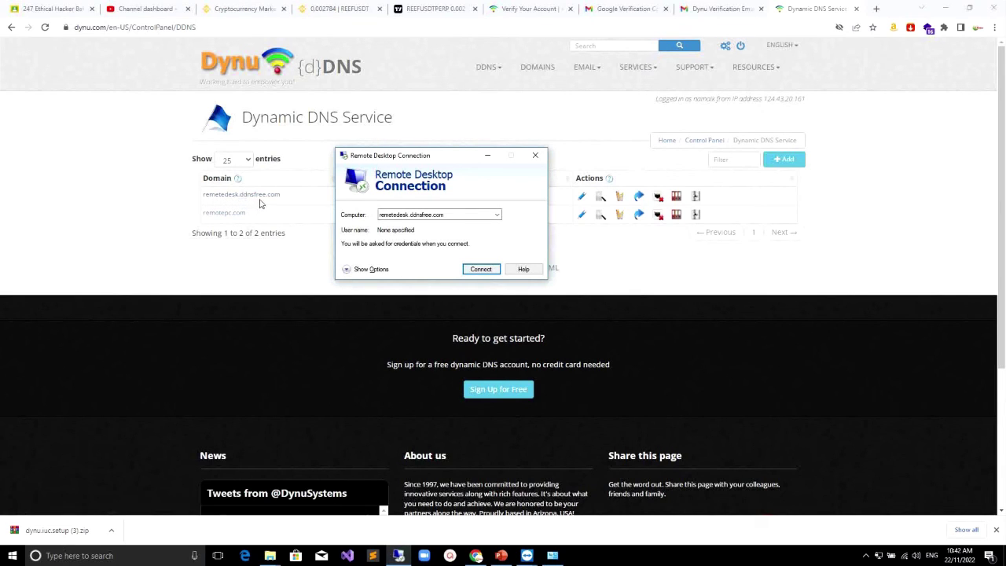
{"action": "double_click", "coordinate": [460, 220]}
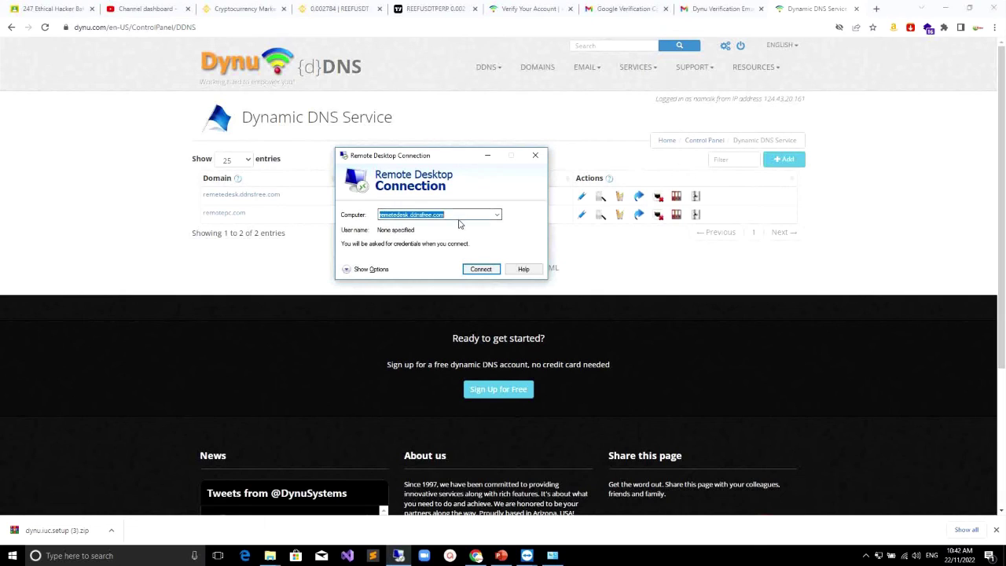
{"action": "left_click", "coordinate": [481, 270]}
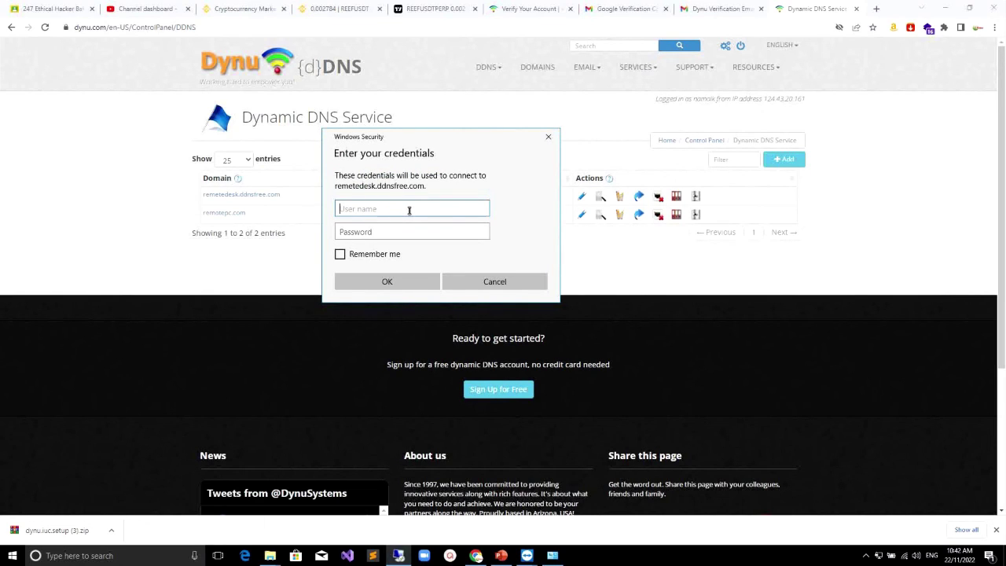
Step: Sign in as administrator with the account password
{"action": "type", "text": "administ"}
{"action": "type", "text": "ra"}
{"action": "type", "text": "tra"}
{"action": "key", "text": "BackSpace"}
{"action": "key", "text": "BackSpace"}
{"action": "key", "text": "BackSpace"}
{"action": "key", "text": "BackSpace"}
{"action": "key", "text": "BackSpace"}
{"action": "key", "text": "BackSpace"}
{"action": "key", "text": "BackSpace"}
{"action": "key", "text": "BackSpace"}
{"action": "key", "text": "BackSpace"}
{"action": "key", "text": "BackSpace"}
{"action": "key", "text": "BackSpace"}
{"action": "key", "text": "BackSpace"}
{"action": "key", "text": "BackSpace"}
{"action": "type", "text": "administrator"}
{"action": "left_click", "coordinate": [458, 239]}
{"action": "type", "text": "**********"}
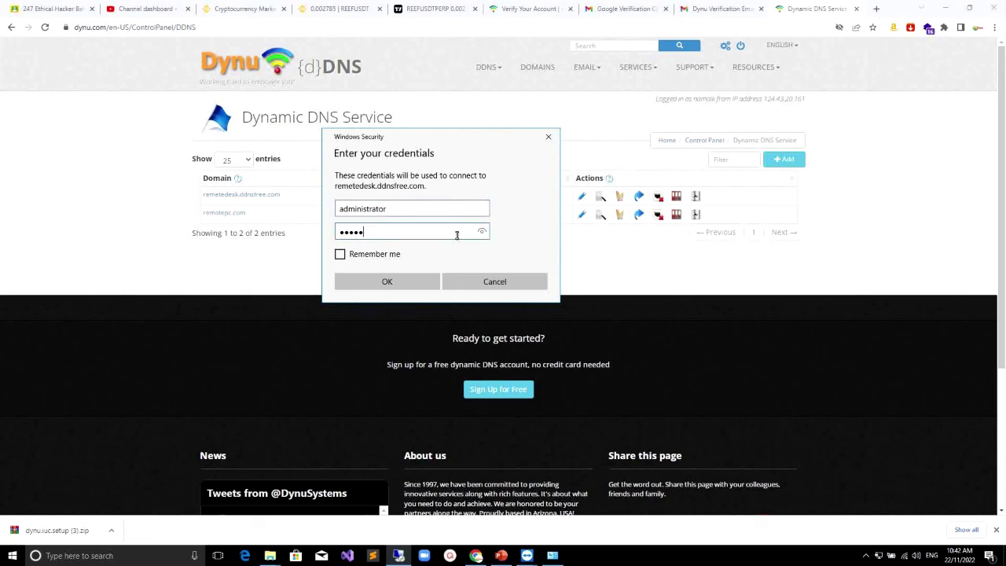
{"action": "key", "text": "Return"}
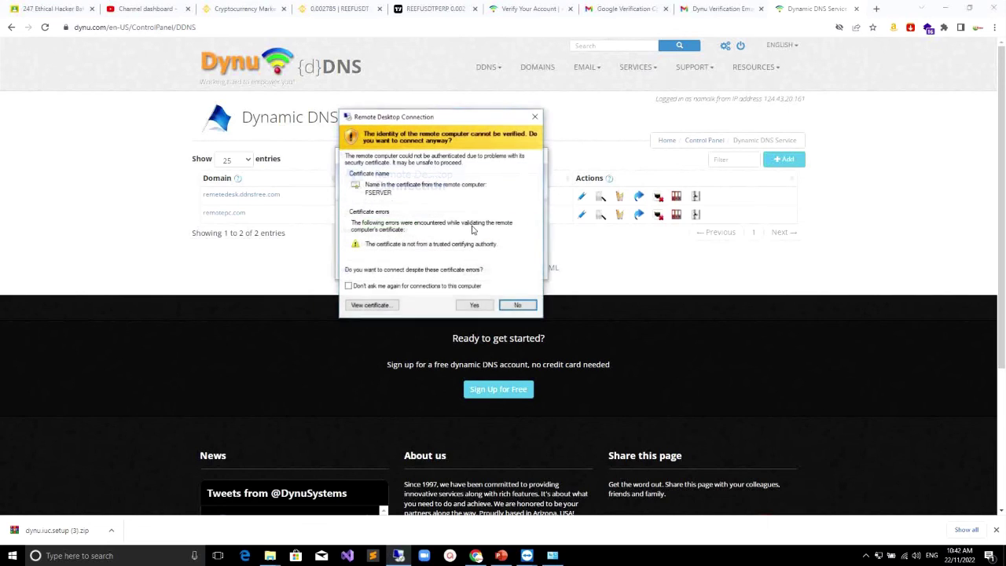
Step: Accept the certificate, connect to remetedesk.ddnsfree.com, dismiss the TeamViewer notice, and reposition the New folder window
{"action": "left_click", "coordinate": [471, 305]}
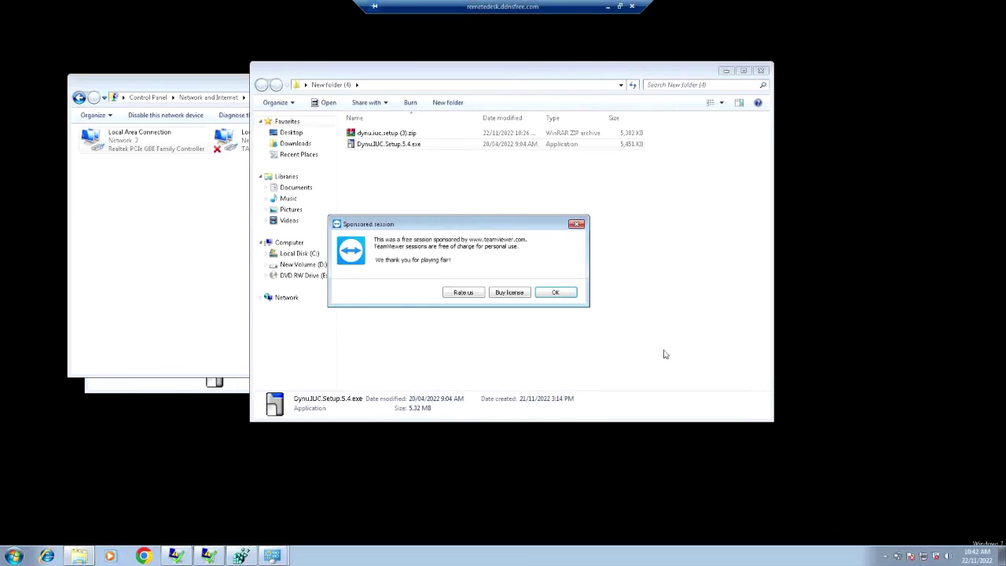
{"action": "left_click", "coordinate": [555, 292]}
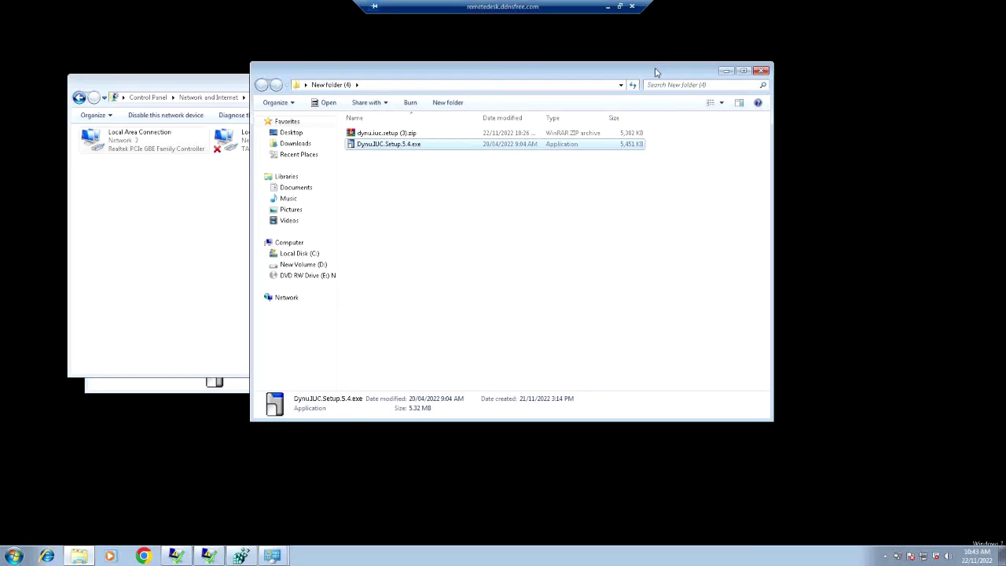
{"action": "left_click_drag", "start_coordinate": [651, 71], "coordinate": [595, 62]}
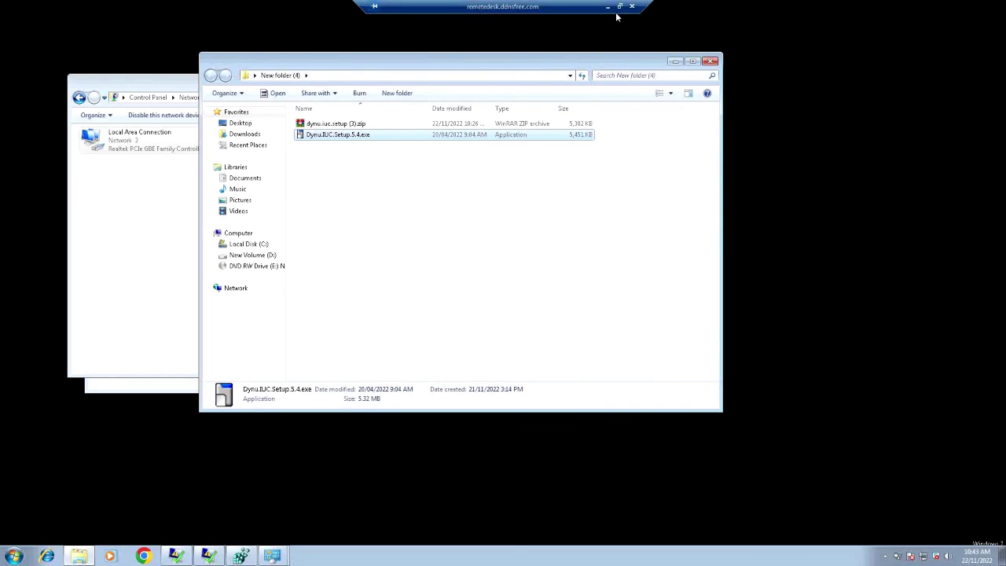